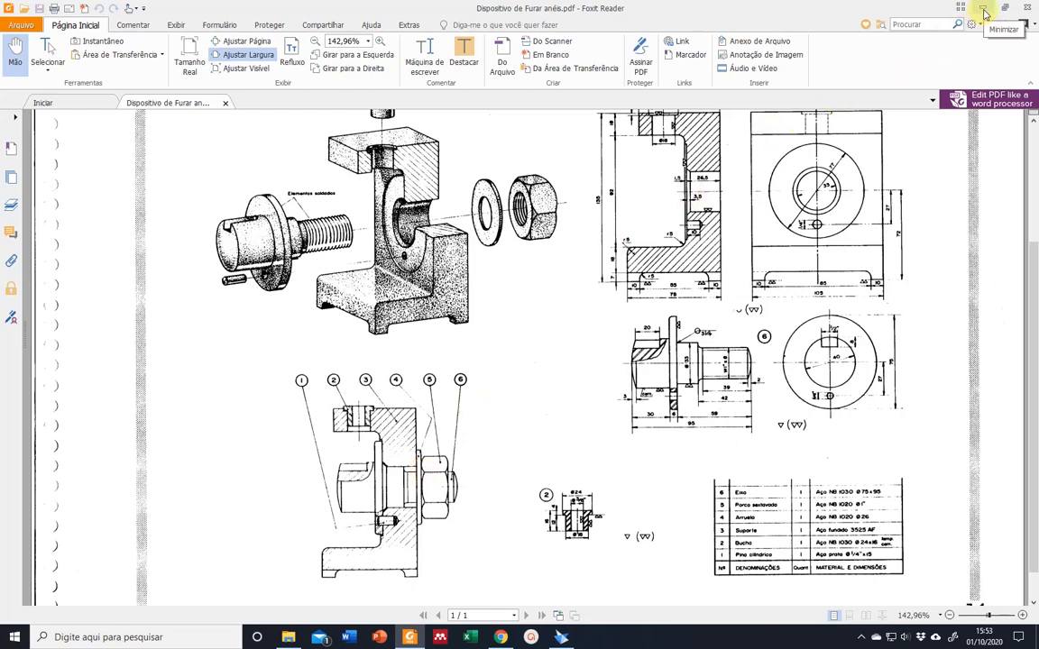
# Step: Switch to the Solid Edge assembly, display its coordinate systems and place the Suporte part as the first component
pyautogui.click(982, 12)
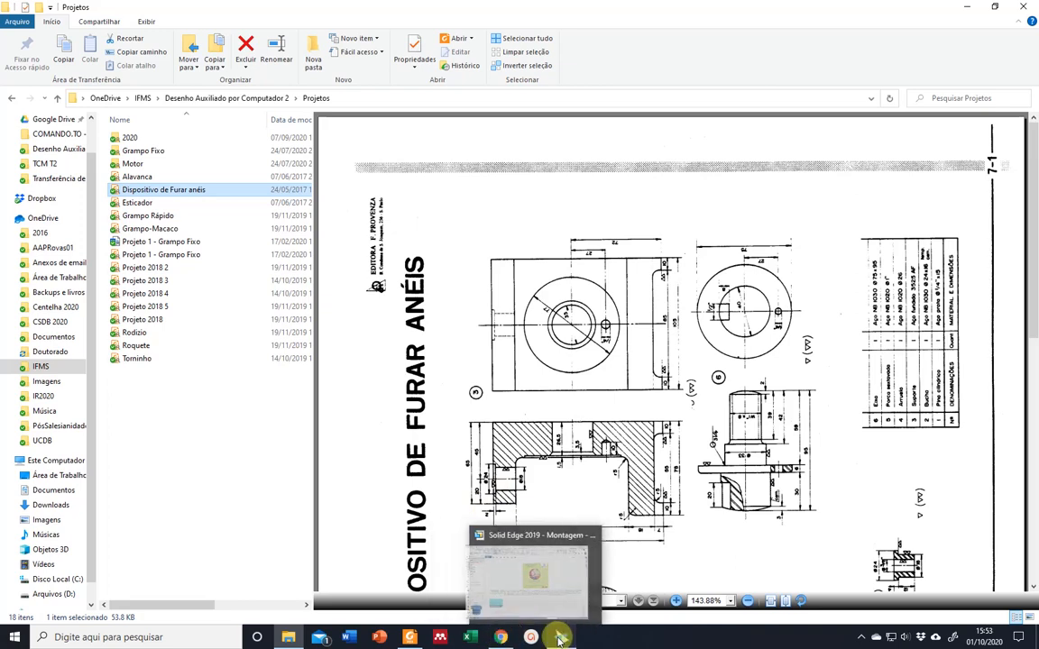
pyautogui.click(532, 584)
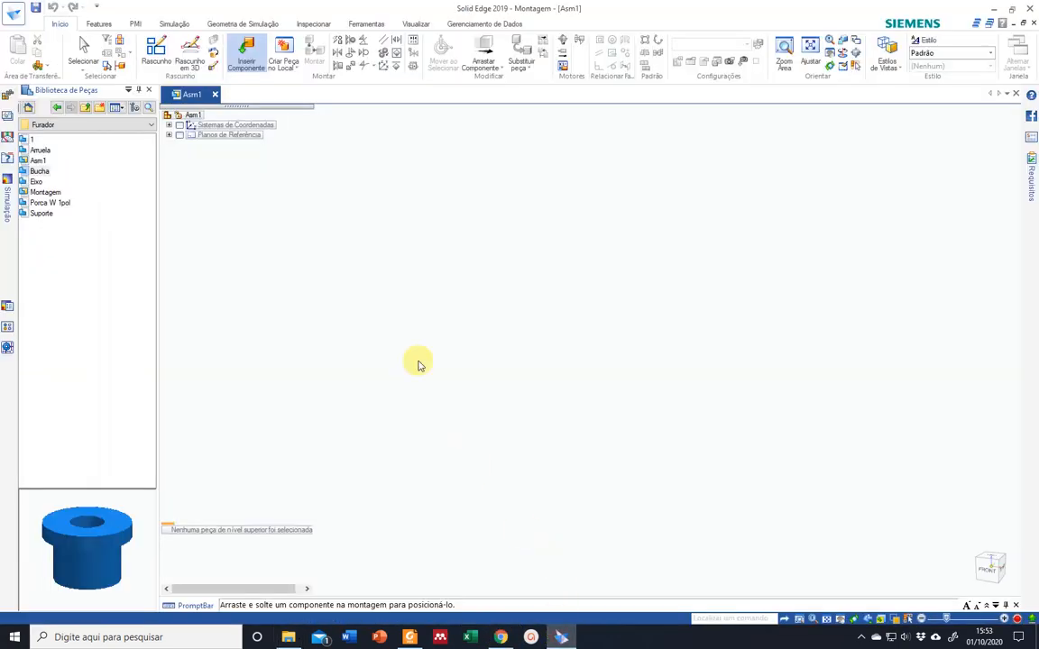
pyautogui.click(39, 214)
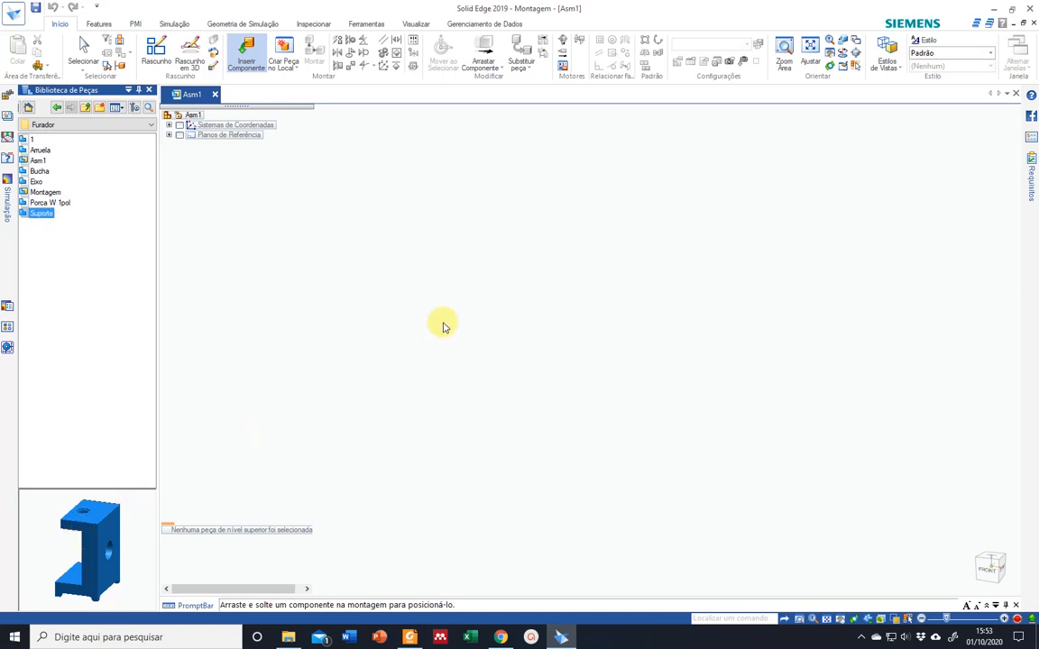
pyautogui.click(179, 125)
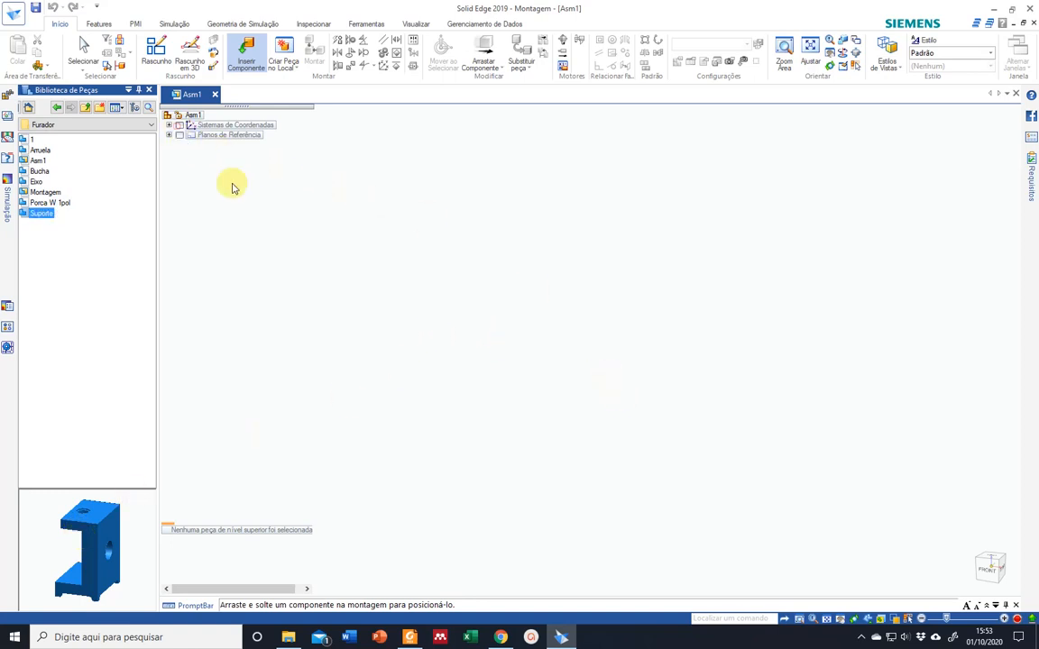
pyautogui.moveTo(40, 218); pyautogui.dragTo(520, 418)
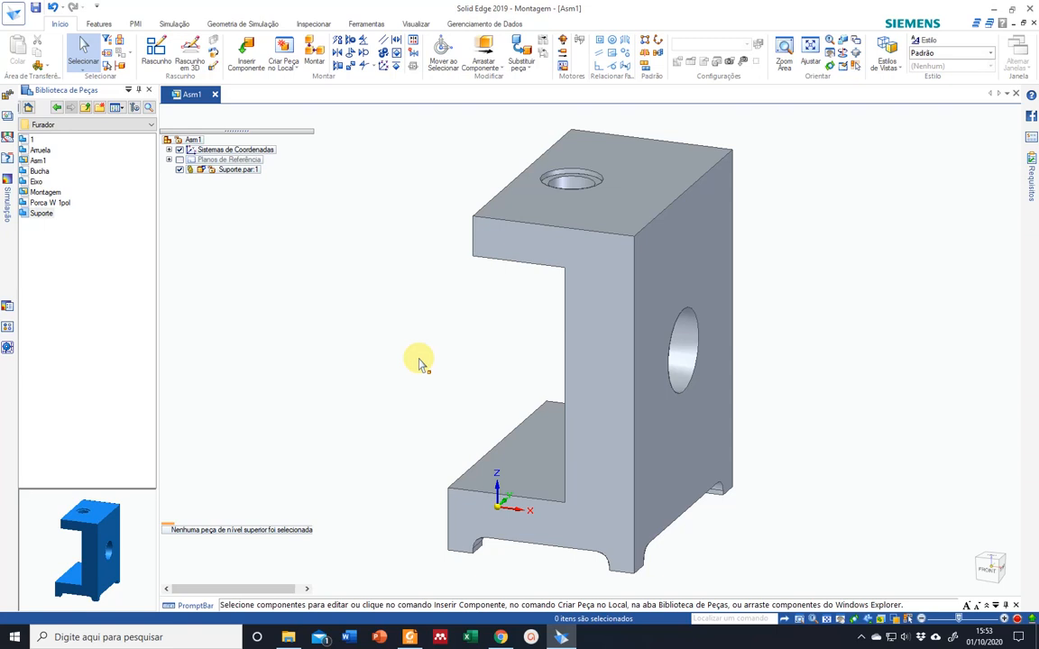
# Step: Save the assembly as Furador in the Furador folder
pyautogui.moveTo(988, 566)
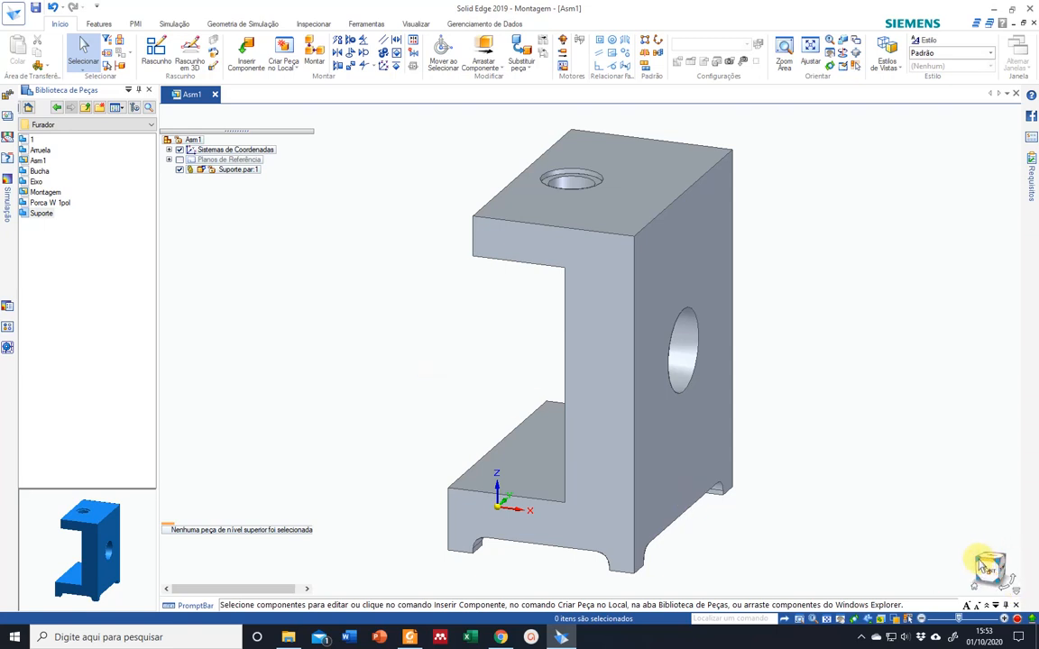
pyautogui.click(978, 558)
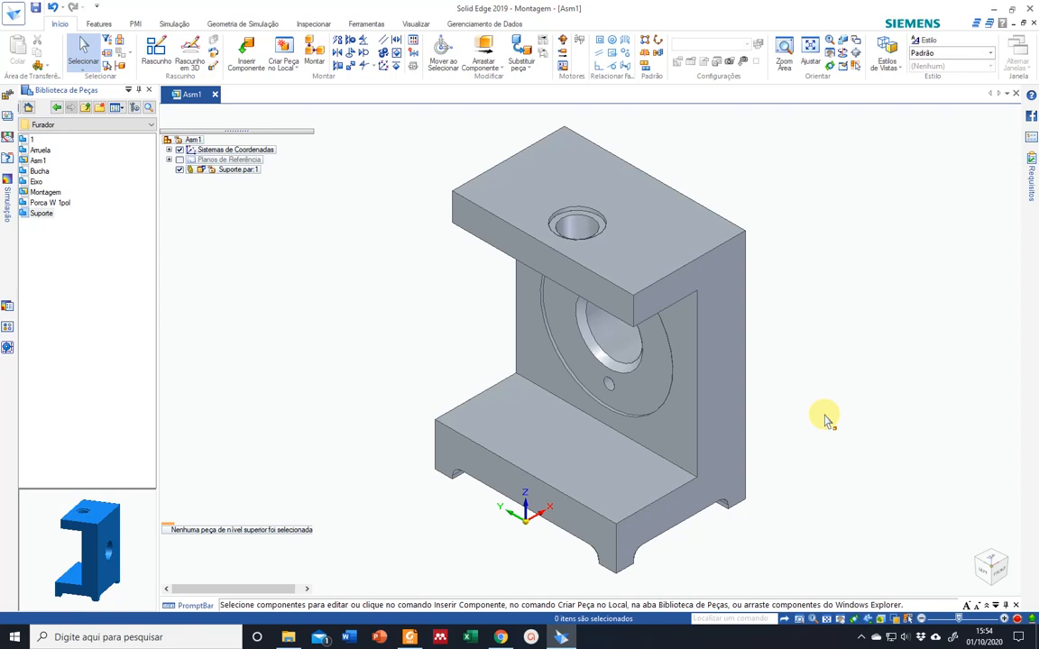
pyautogui.click(998, 578)
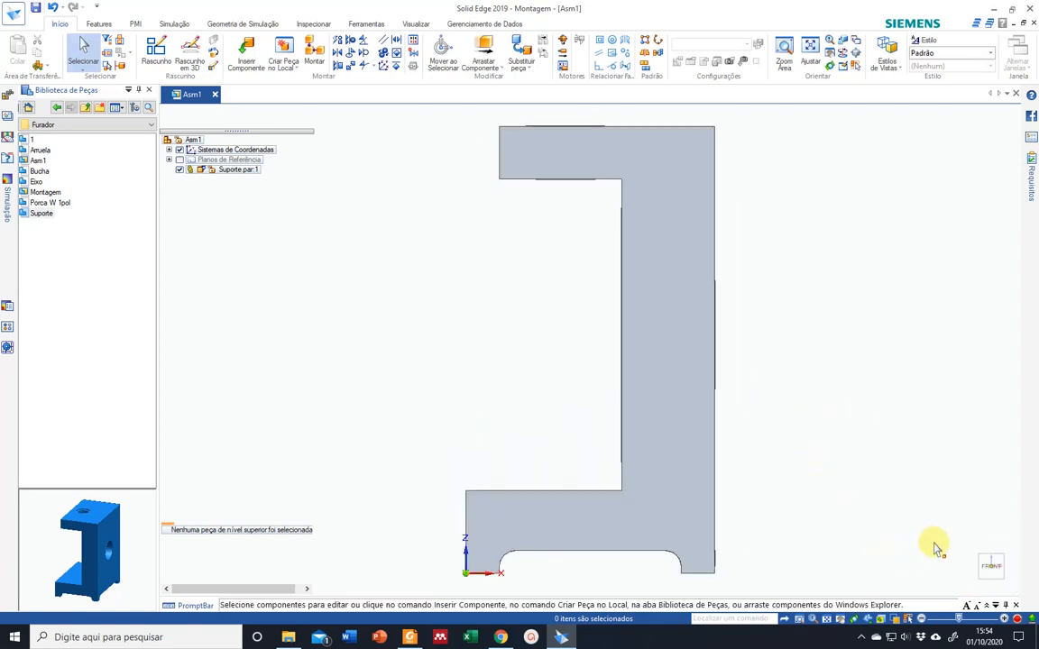
pyautogui.click(984, 558)
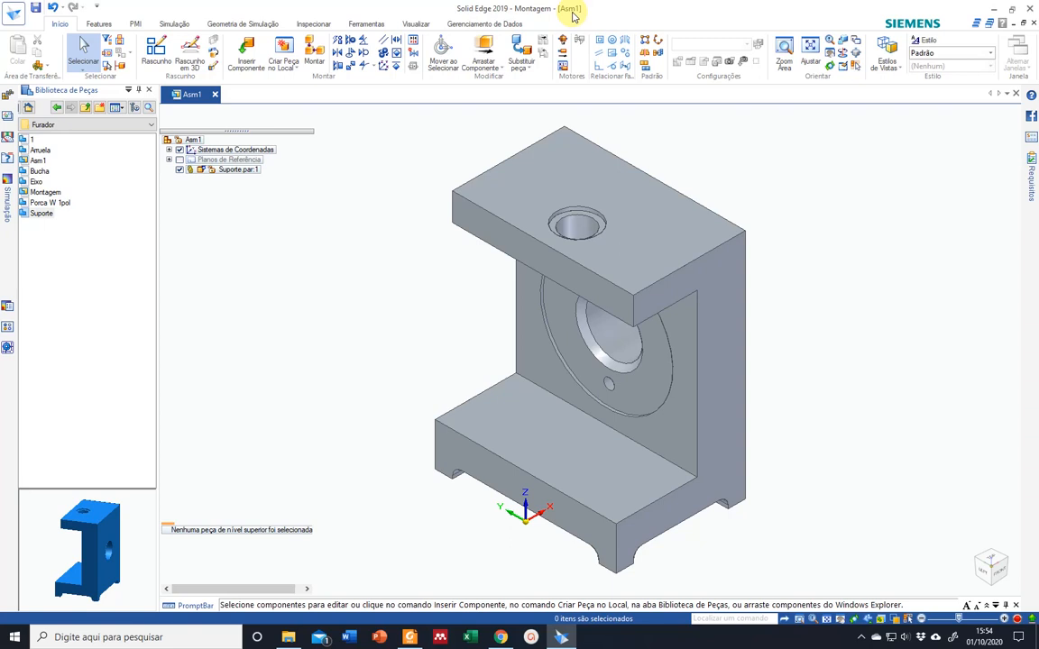
pyautogui.click(36, 8)
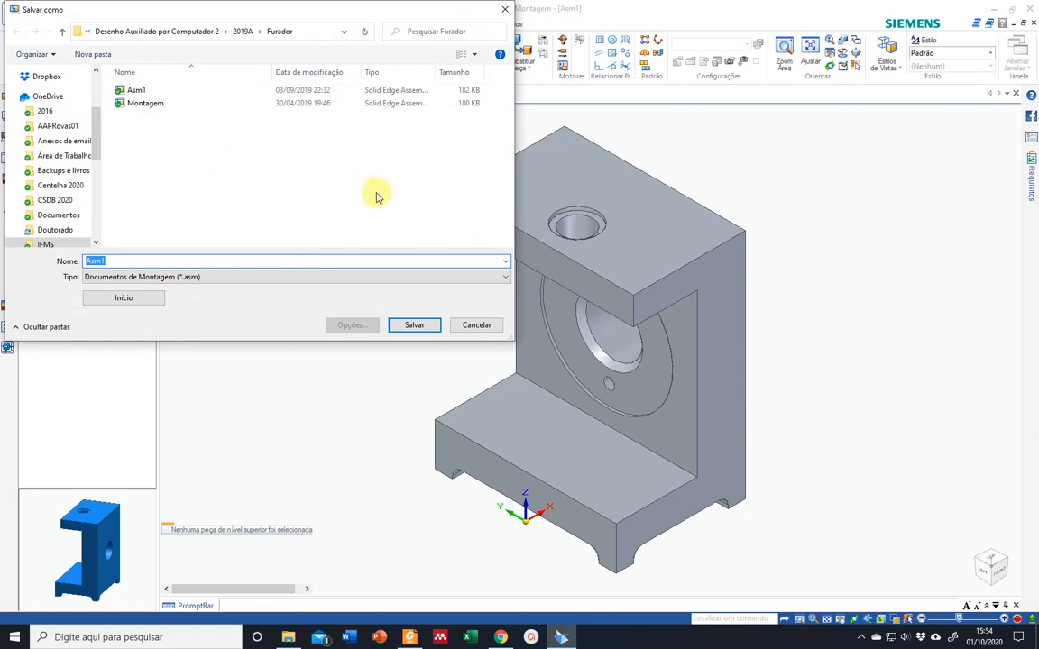
pyautogui.write('Mon')
pyautogui.press('BackSpace')
pyautogui.press('BackSpace')
pyautogui.press('BackSpace')
pyautogui.write('Fu')
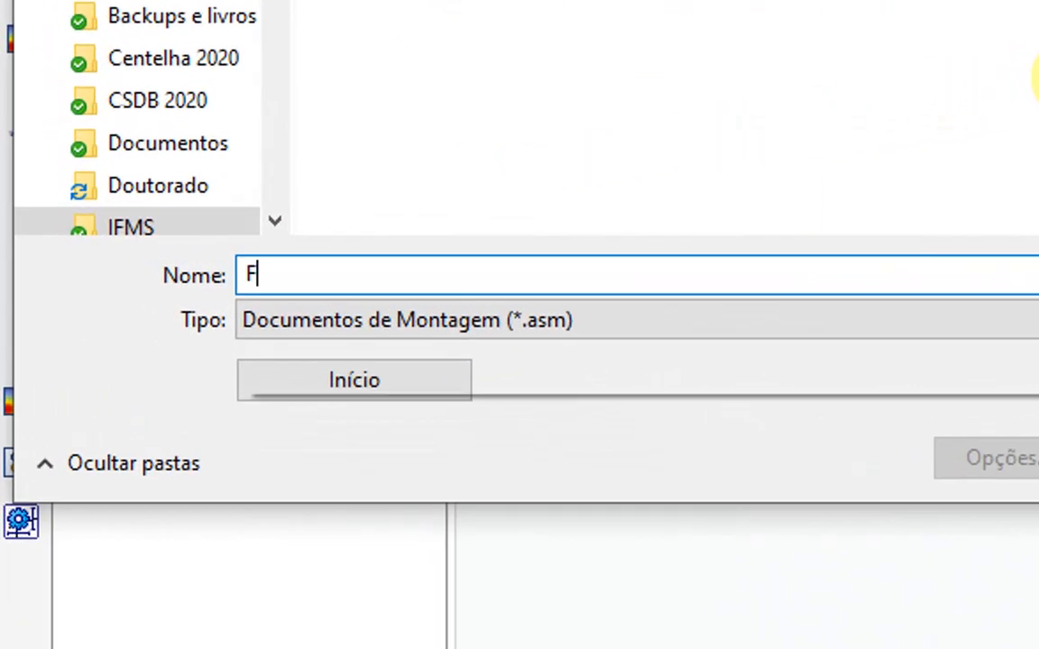
pyautogui.write('rador')
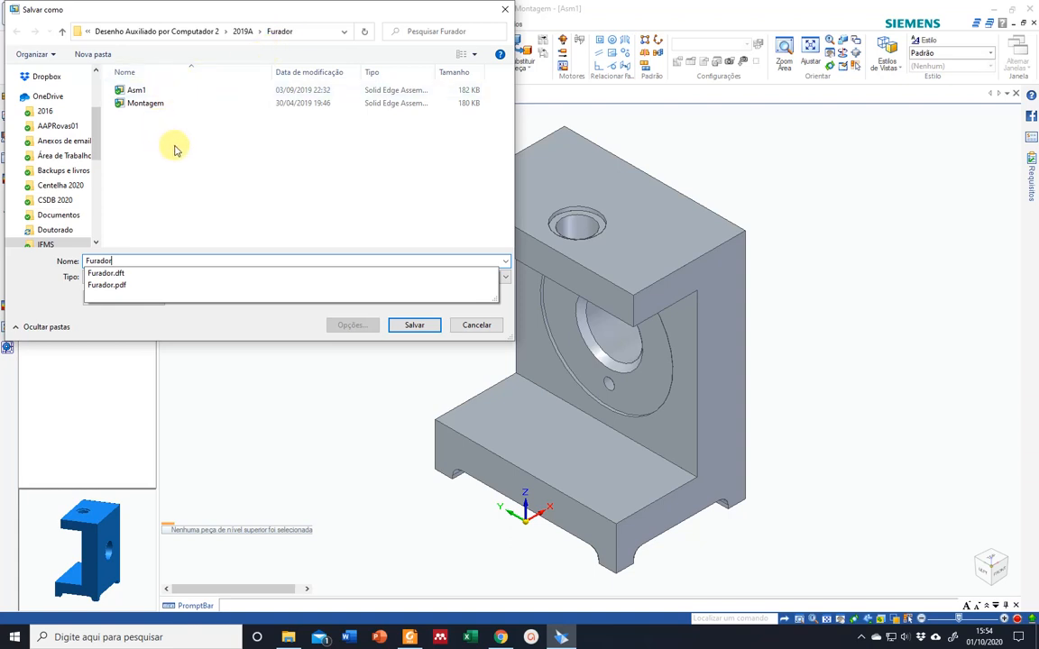
pyautogui.click(176, 150)
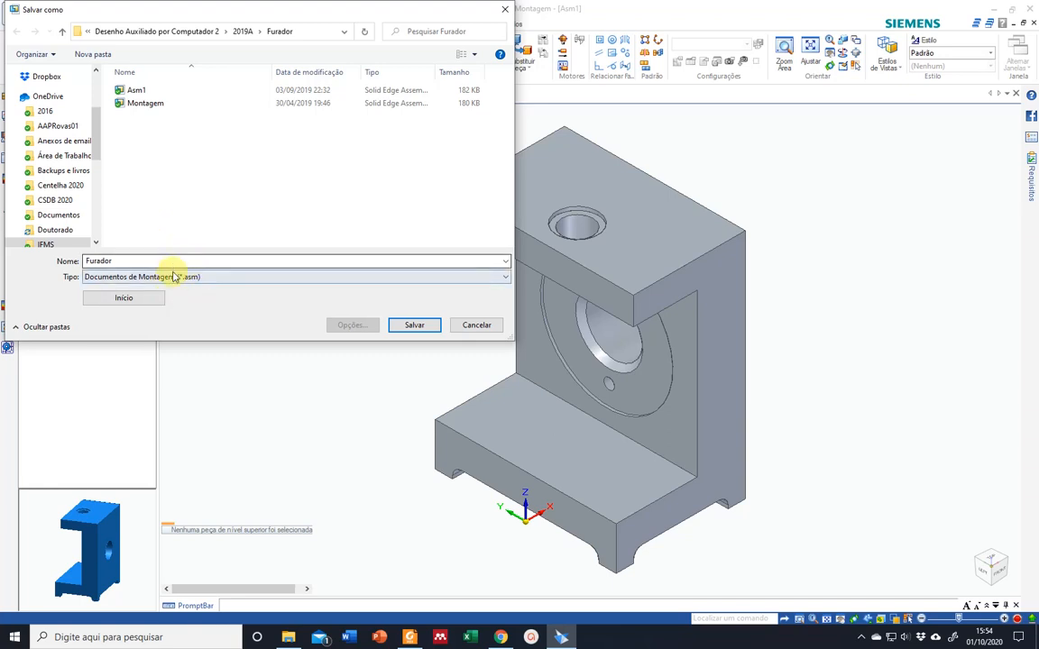
pyautogui.click(418, 326)
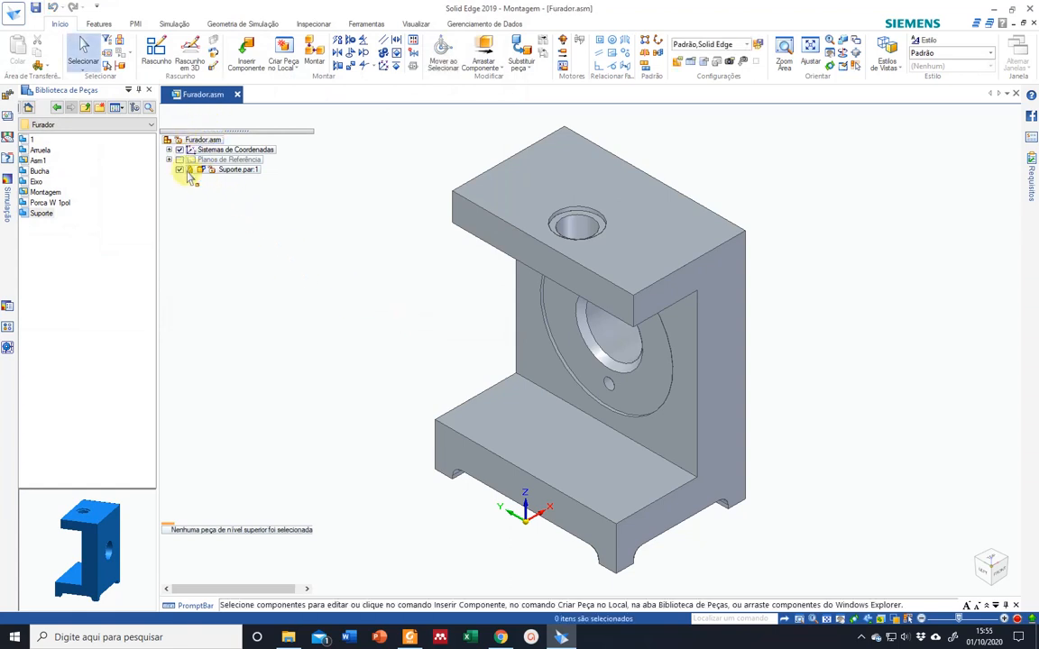
# Step: Toggle the display of the coordinate systems and the Suporte part off and on again
pyautogui.click(150, 92)
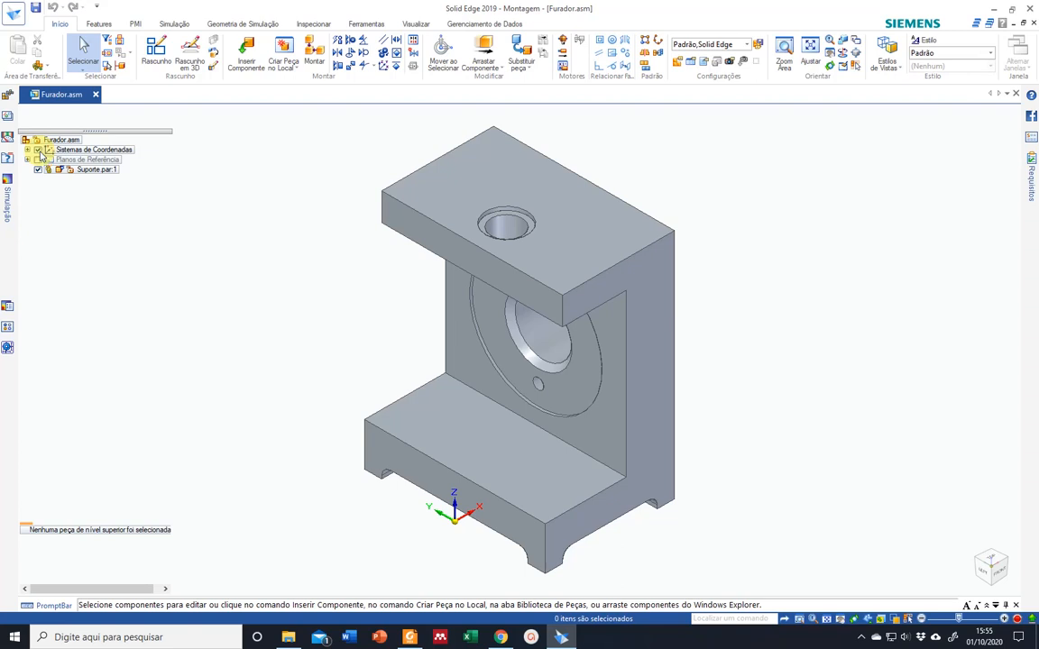
pyautogui.click(37, 150)
pyautogui.click(38, 149)
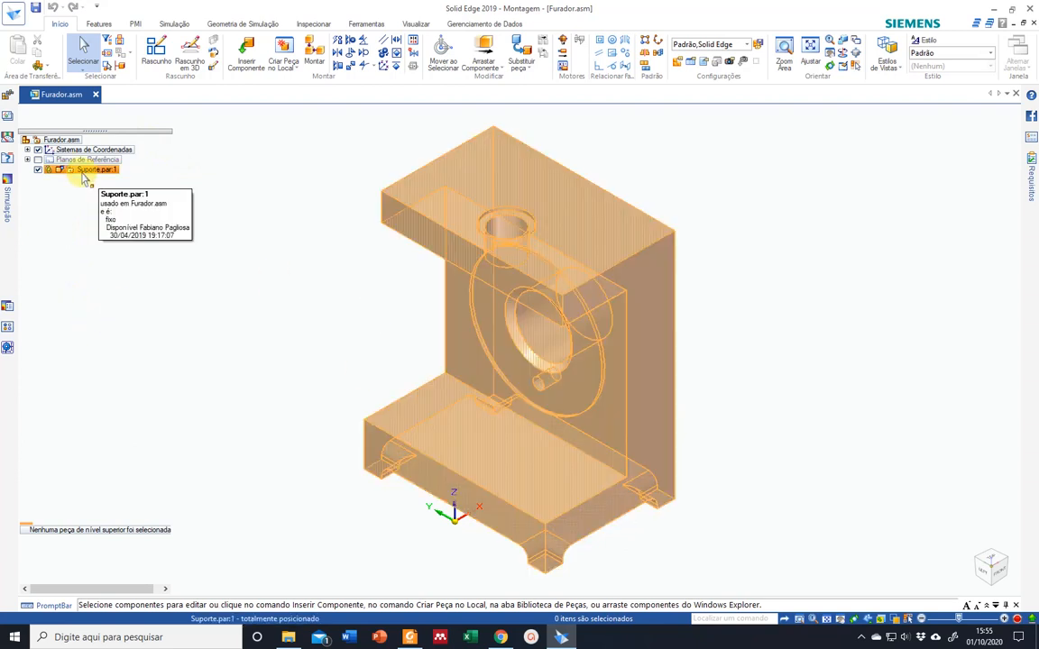
pyautogui.click(38, 171)
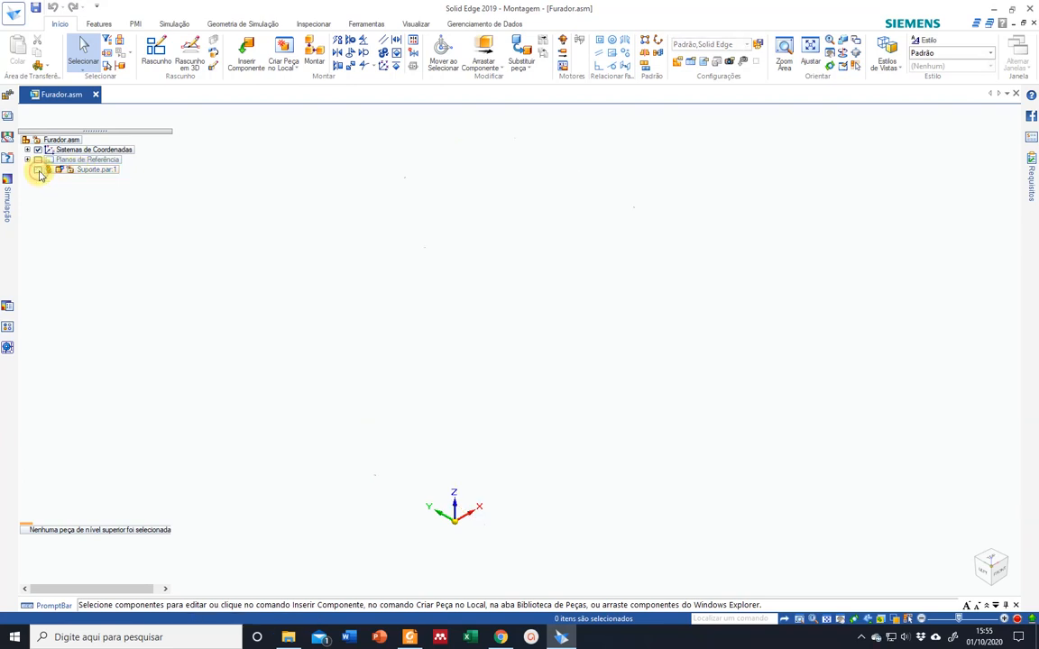
pyautogui.click(38, 170)
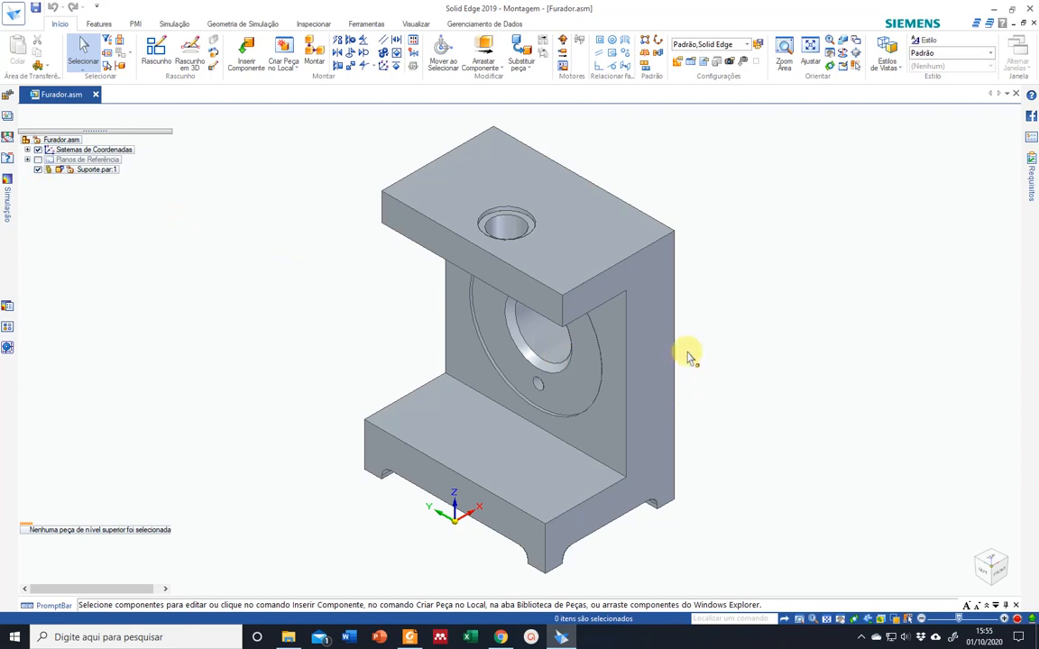
pyautogui.moveTo(686, 348)
pyautogui.mouseDown(button='middle')
pyautogui.moveTo(658, 296)
pyautogui.moveTo(679, 365)
pyautogui.mouseUp(button='middle')
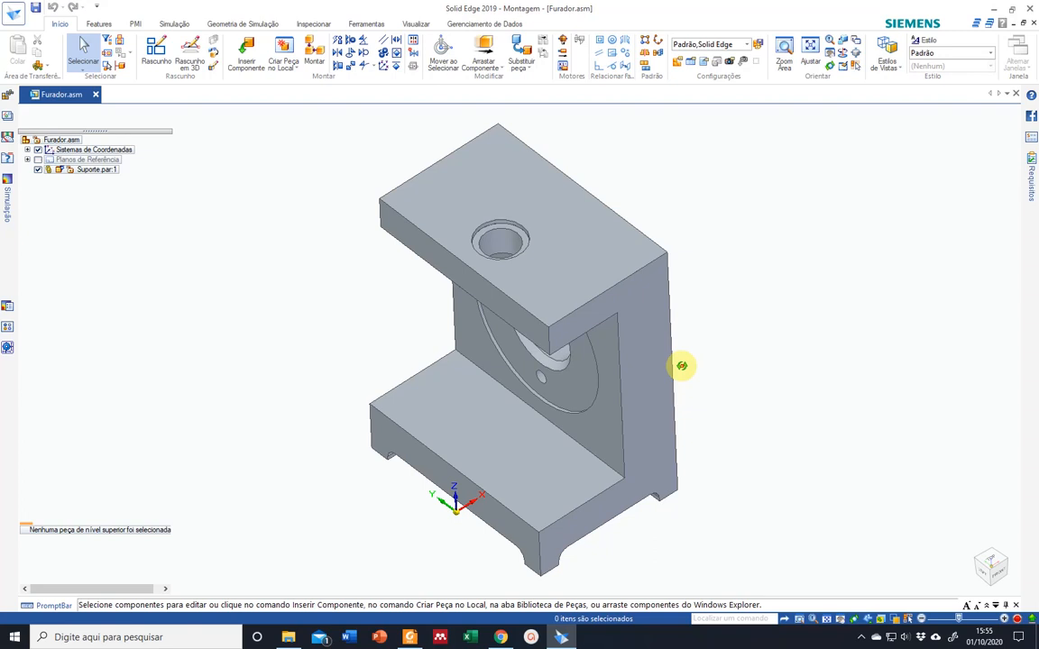
pyautogui.click(992, 574)
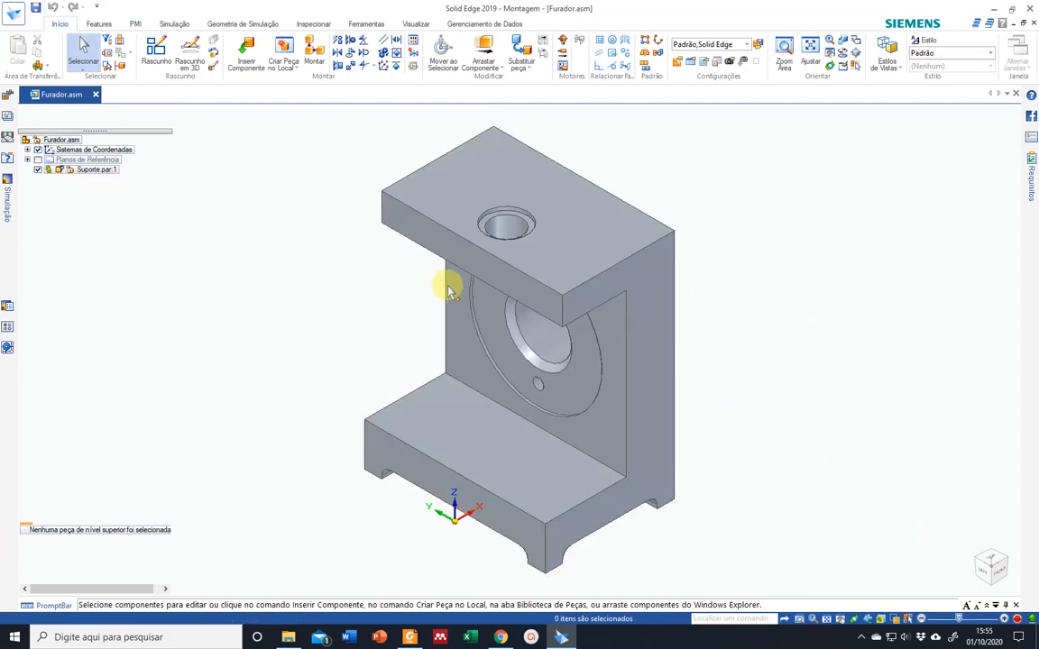
# Step: Insert the Bucha part in free space beside the support, leaving it without assembly relations
pyautogui.click(255, 63)
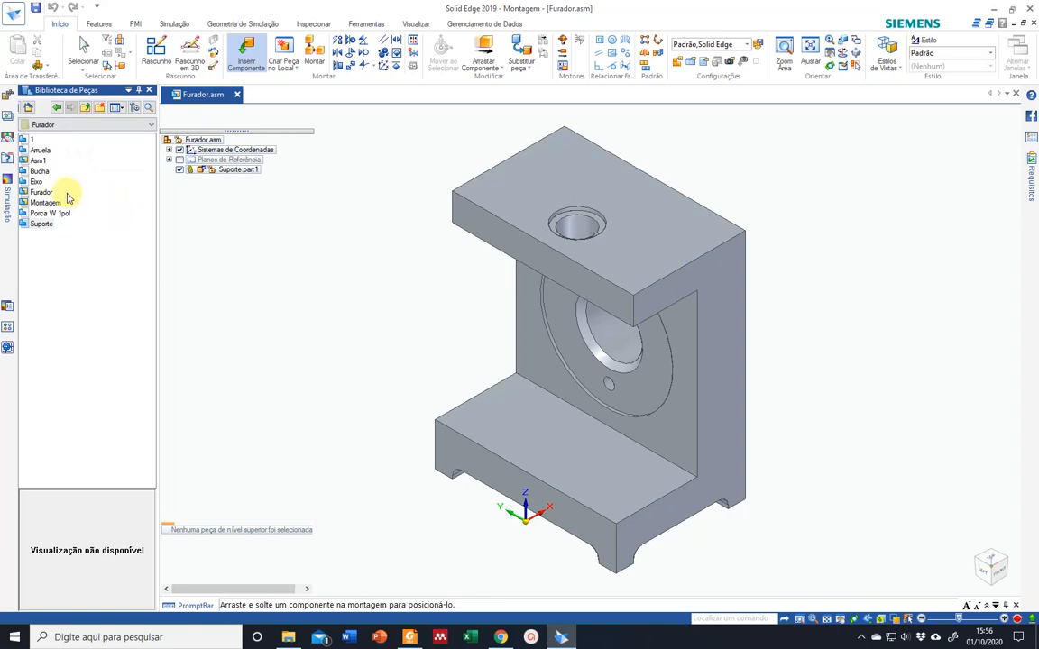
pyautogui.click(40, 171)
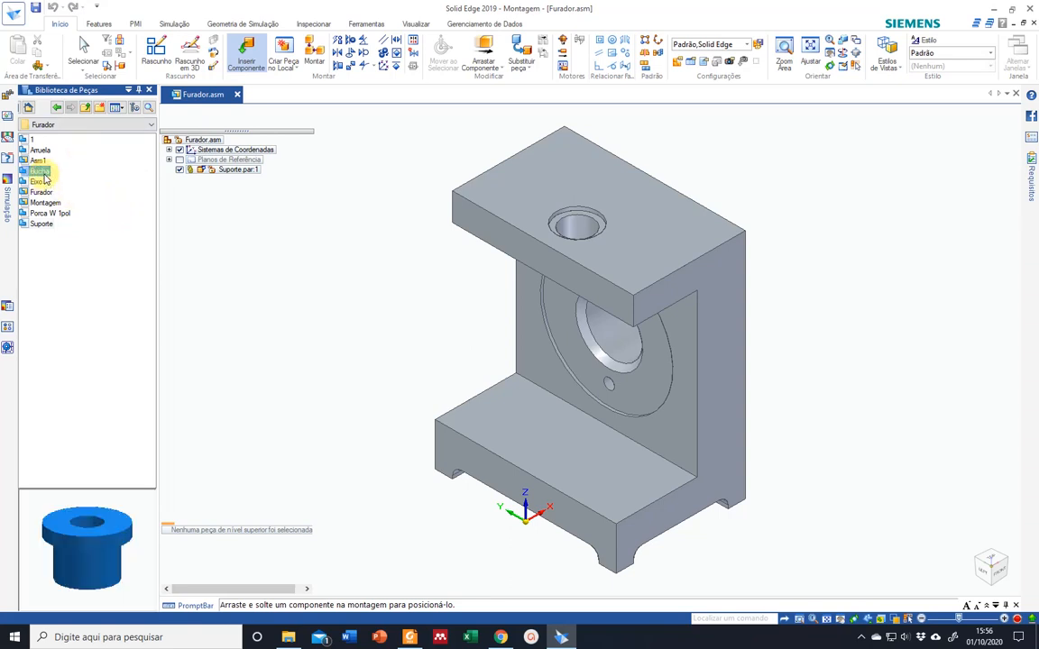
pyautogui.moveTo(41, 177); pyautogui.dragTo(271, 363)
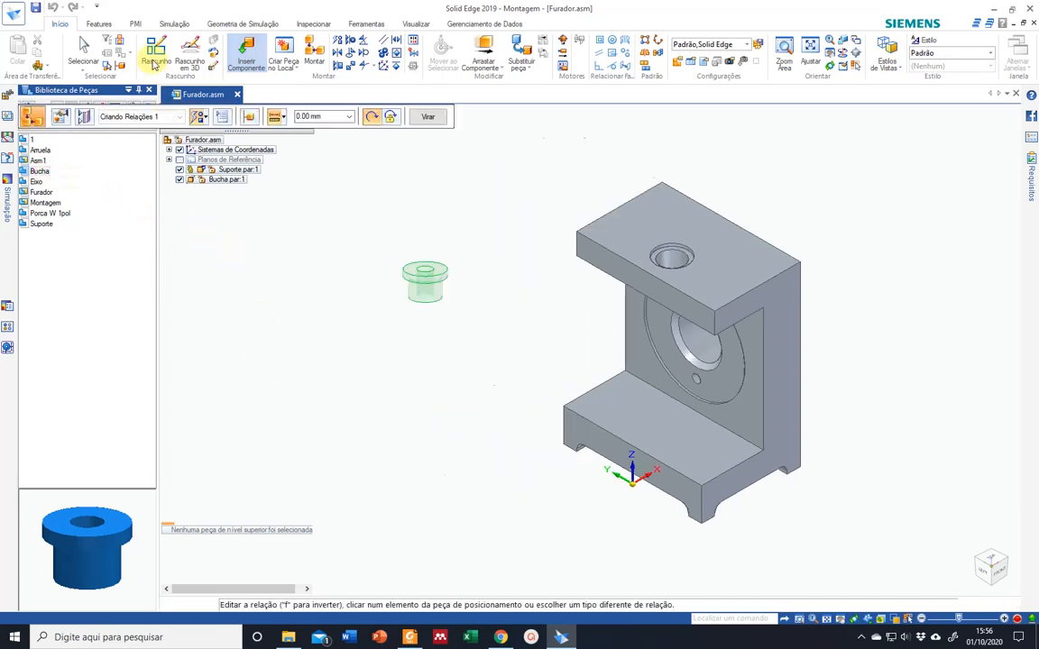
pyautogui.click(150, 93)
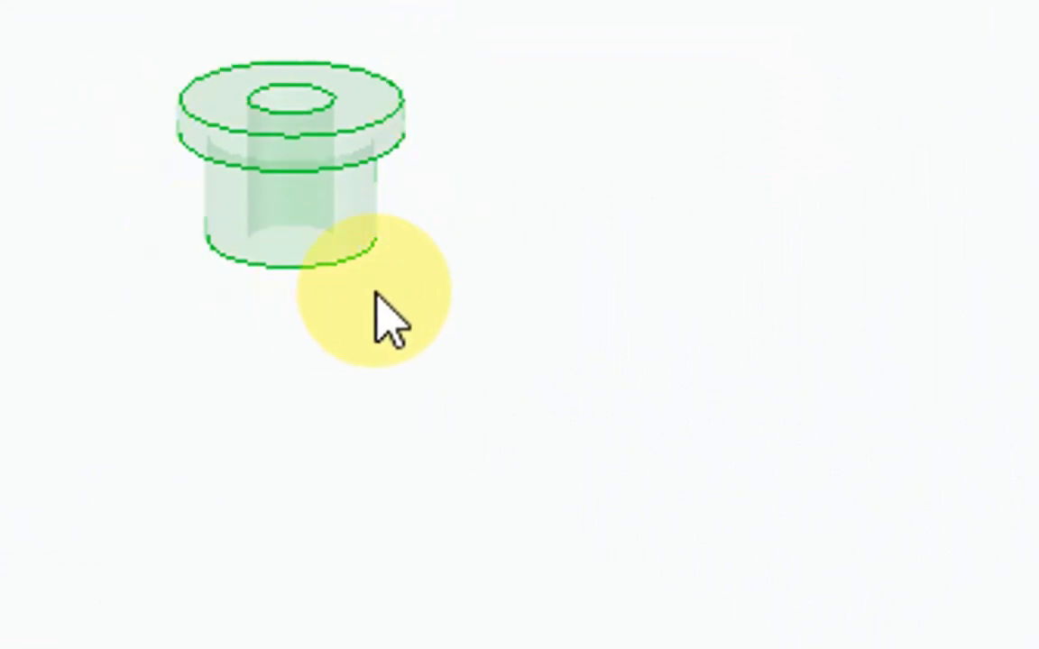
pyautogui.click(225, 268)
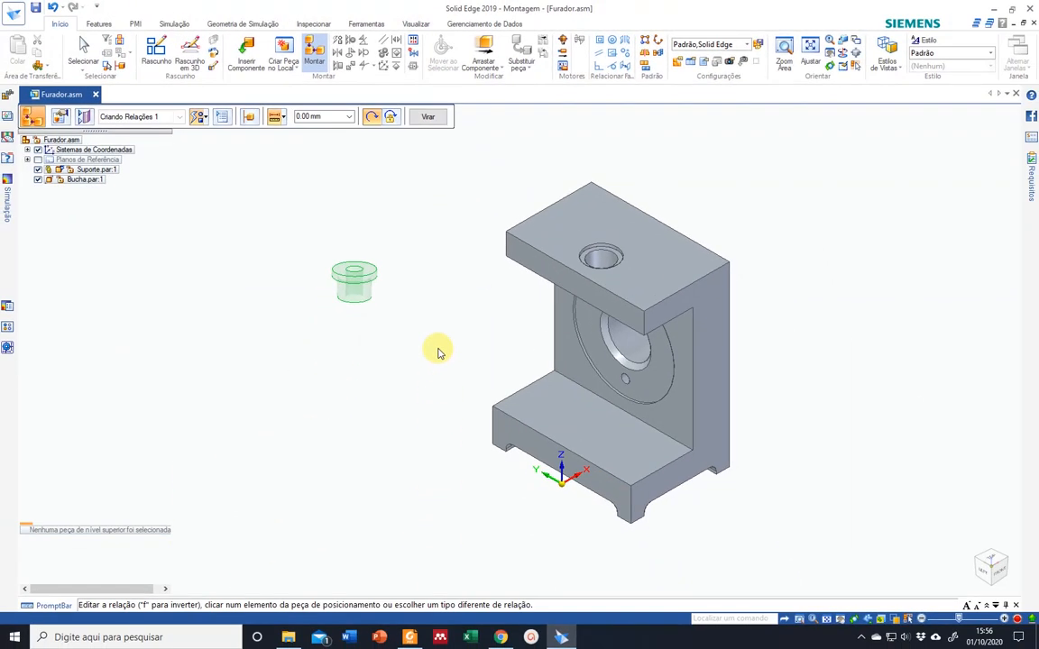
pyautogui.press('Escape')
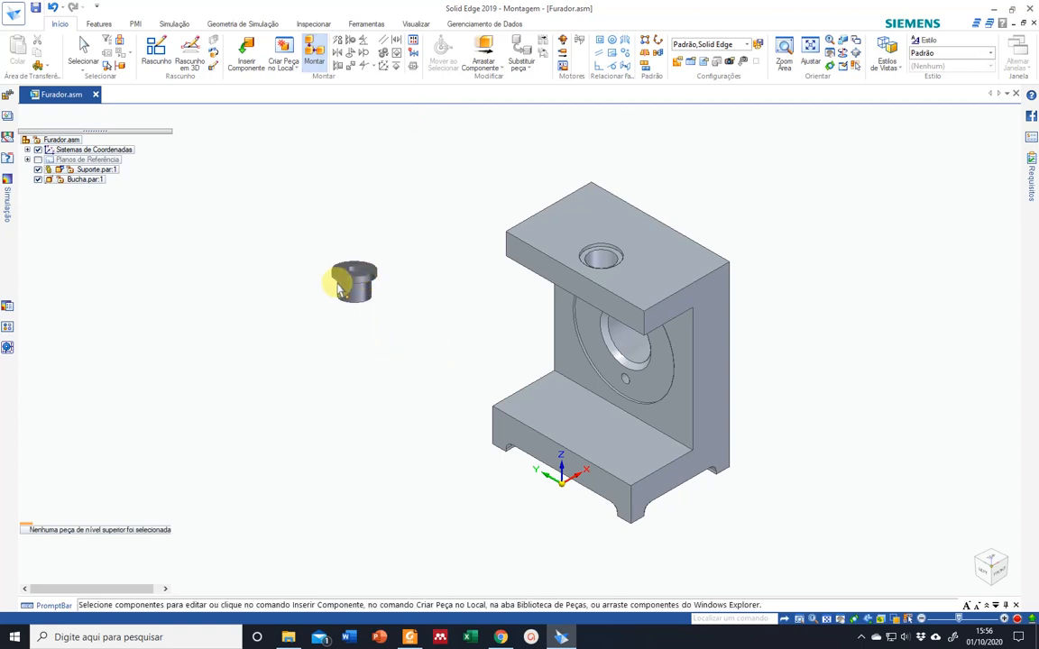
pyautogui.press('Escape')
pyautogui.press('Escape')
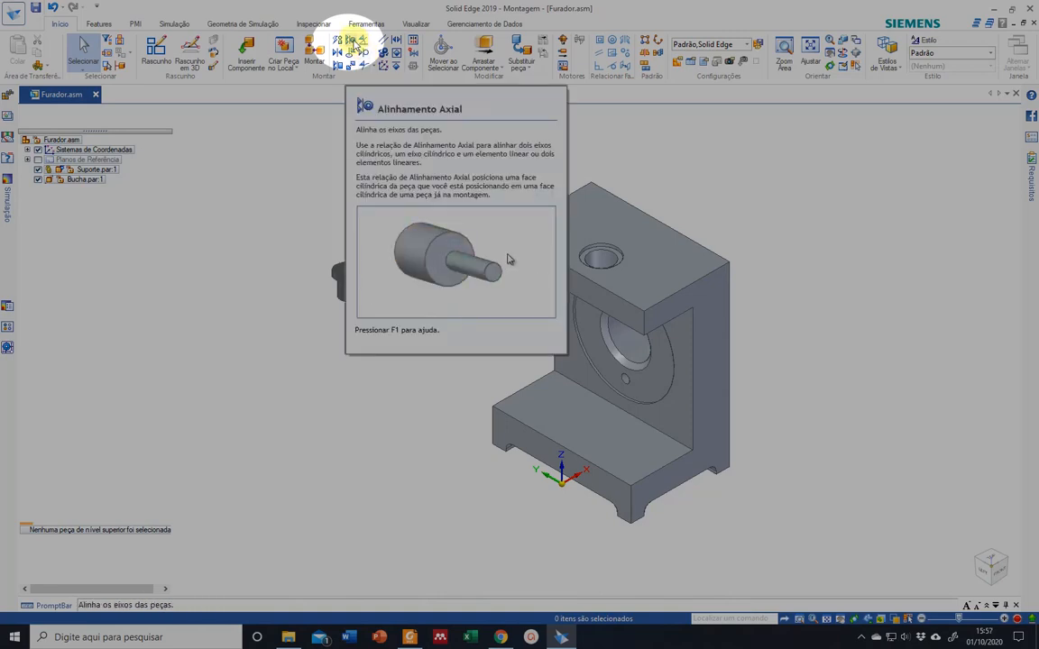
# Step: Axially align the bushing's lower outer cylindrical face with the counterbored hole in the support's upper plate
pyautogui.click(353, 43)
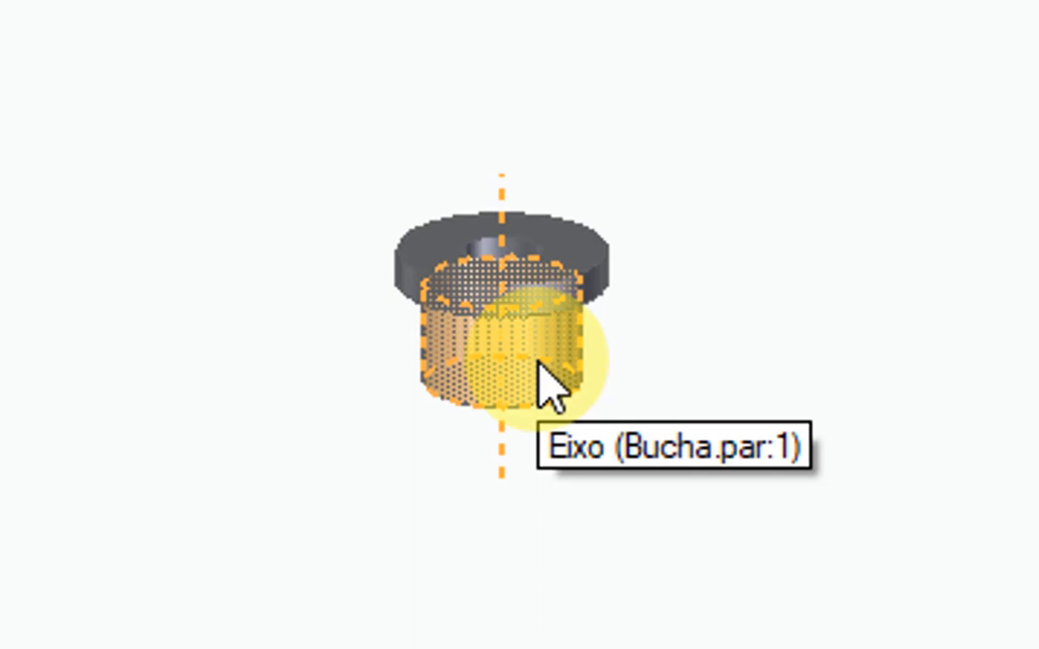
pyautogui.click(539, 364)
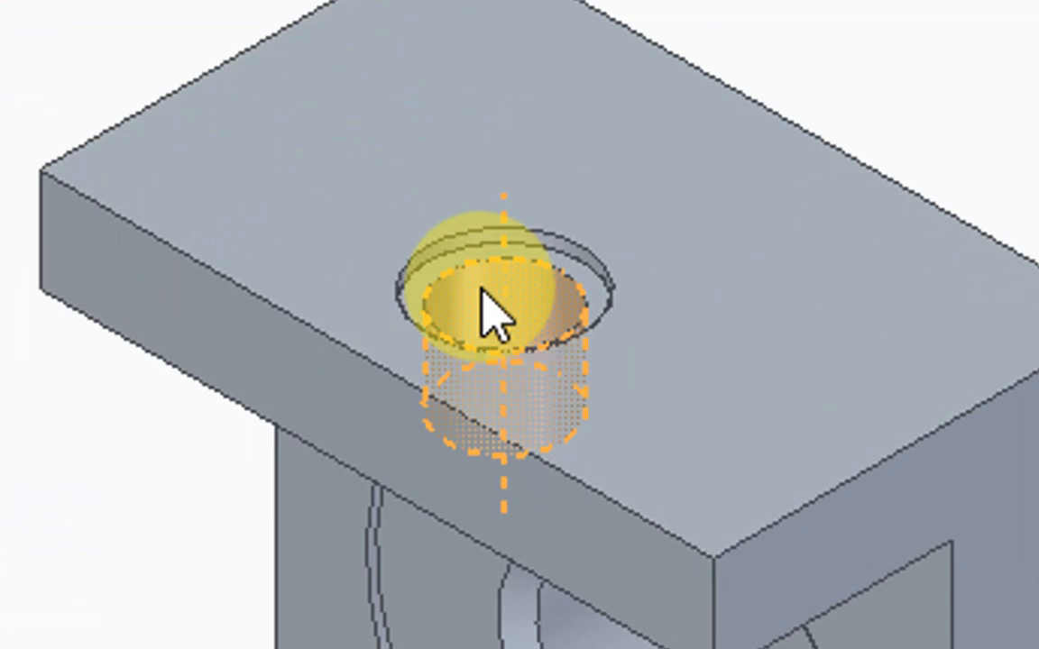
pyautogui.click(488, 309)
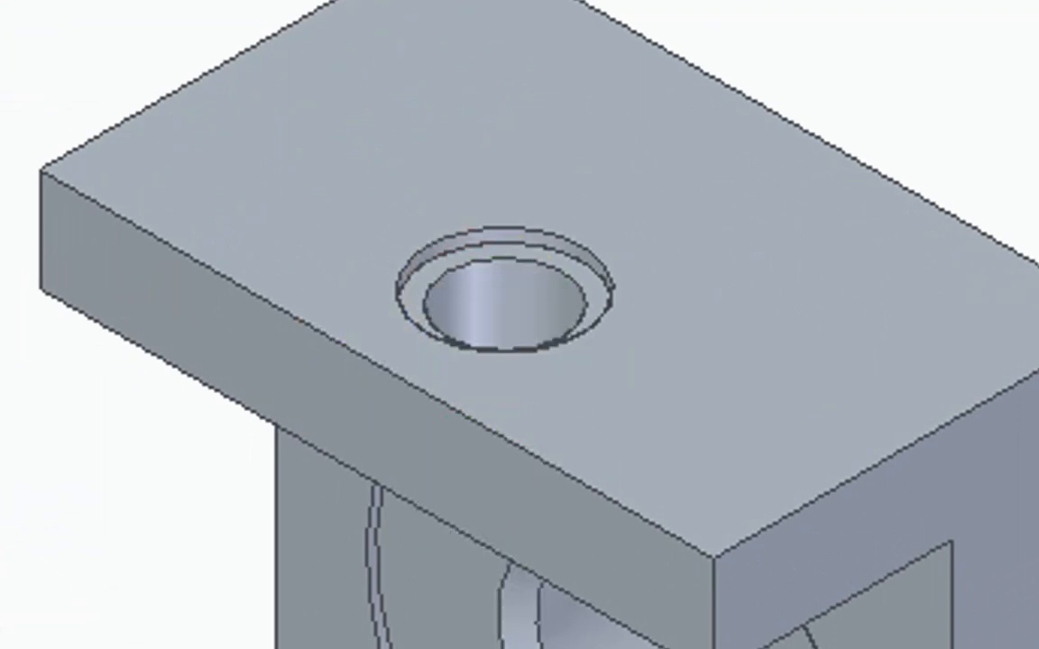
pyautogui.moveTo(505, 361); pyautogui.dragTo(610, 354, button='middle')
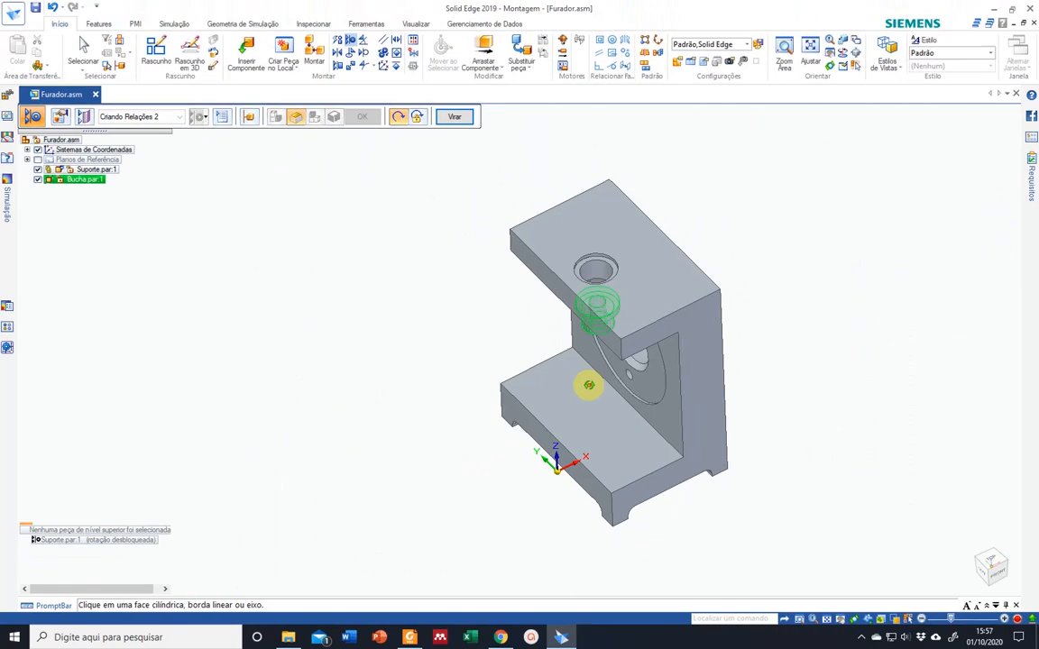
pyautogui.moveTo(588, 385); pyautogui.dragTo(586, 475, button='middle')
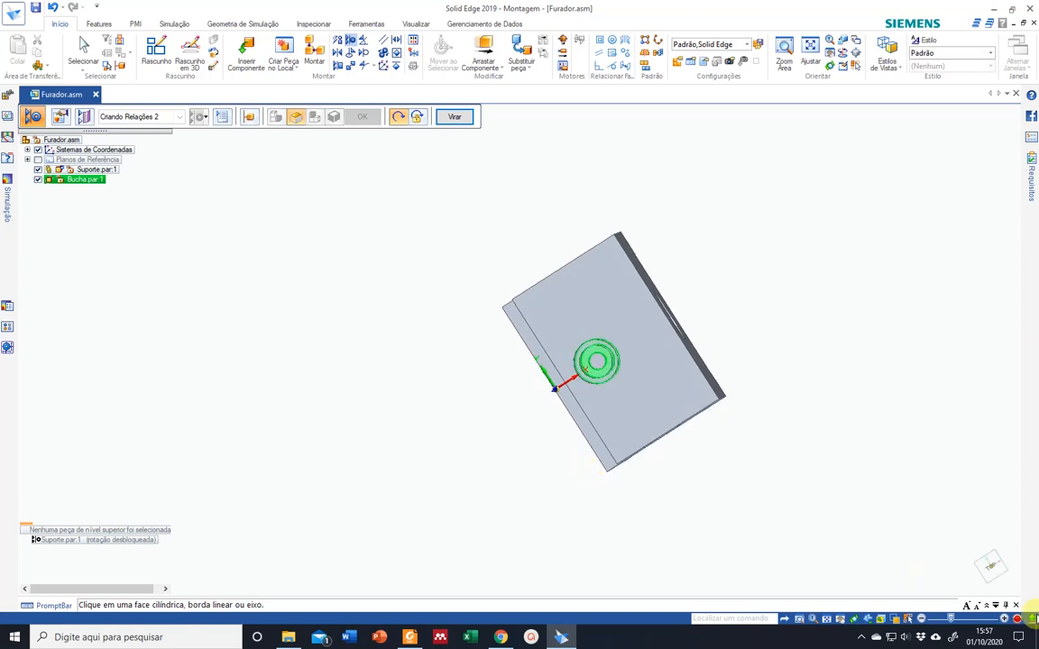
pyautogui.click(992, 574)
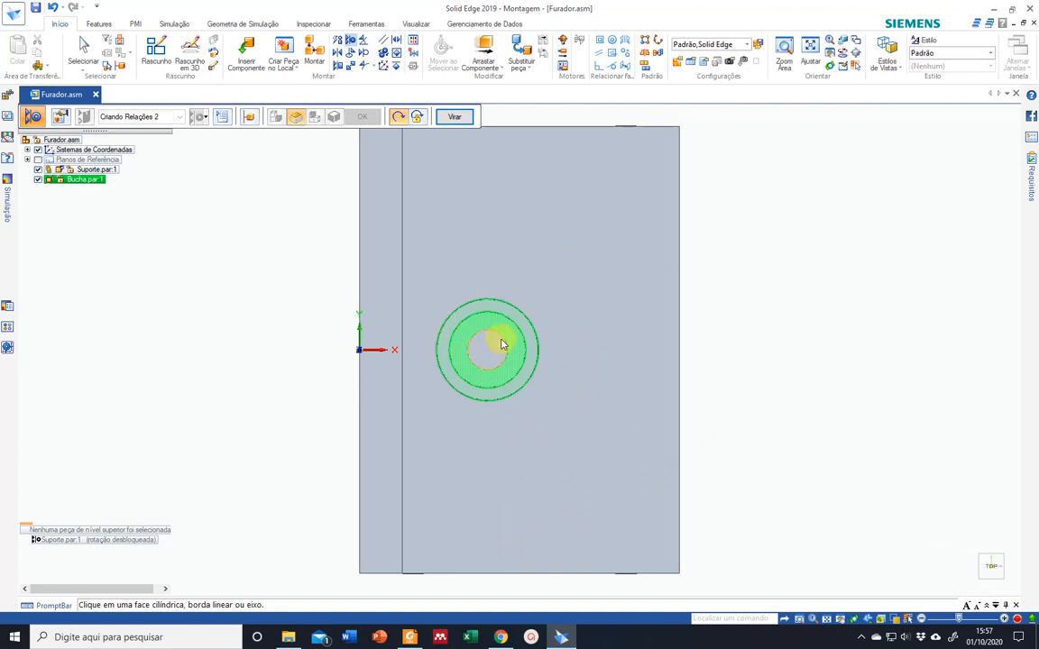
pyautogui.moveTo(949, 494); pyautogui.dragTo(986, 450, button='middle')
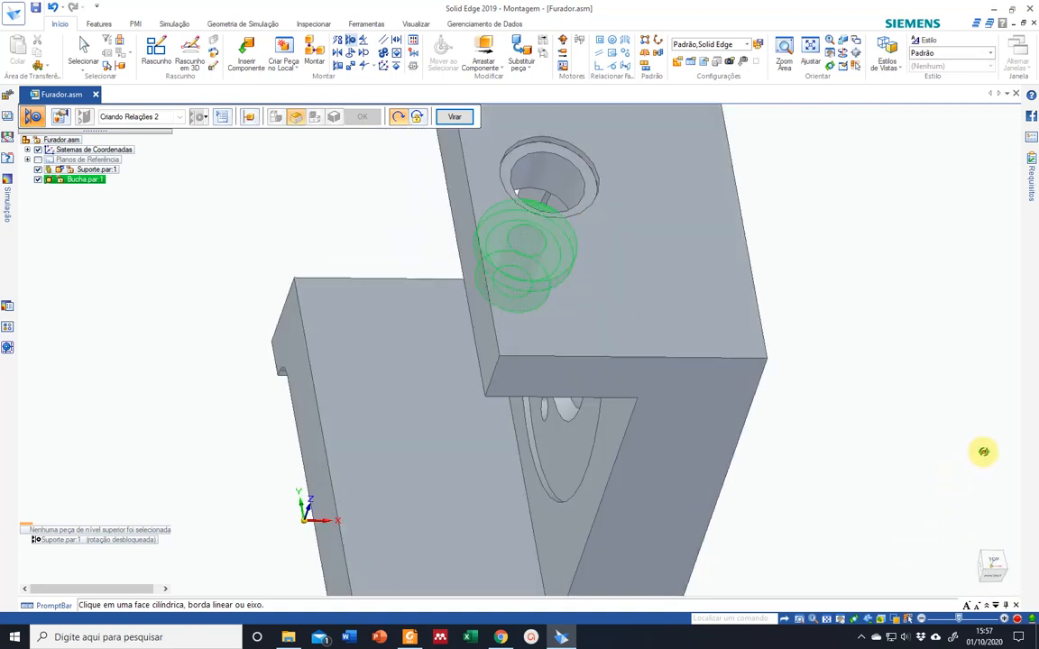
pyautogui.click(985, 571)
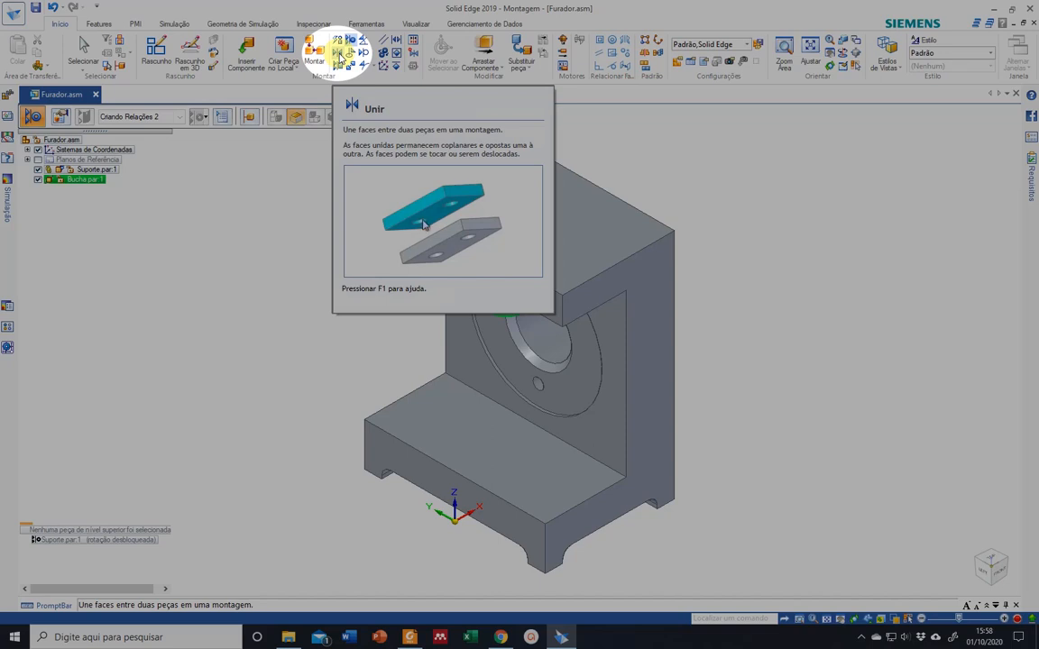
# Step: Mate the underside of the bushing's flange with the counterbore floor in the support's upper plate at 0.00 mm offset
pyautogui.click(339, 56)
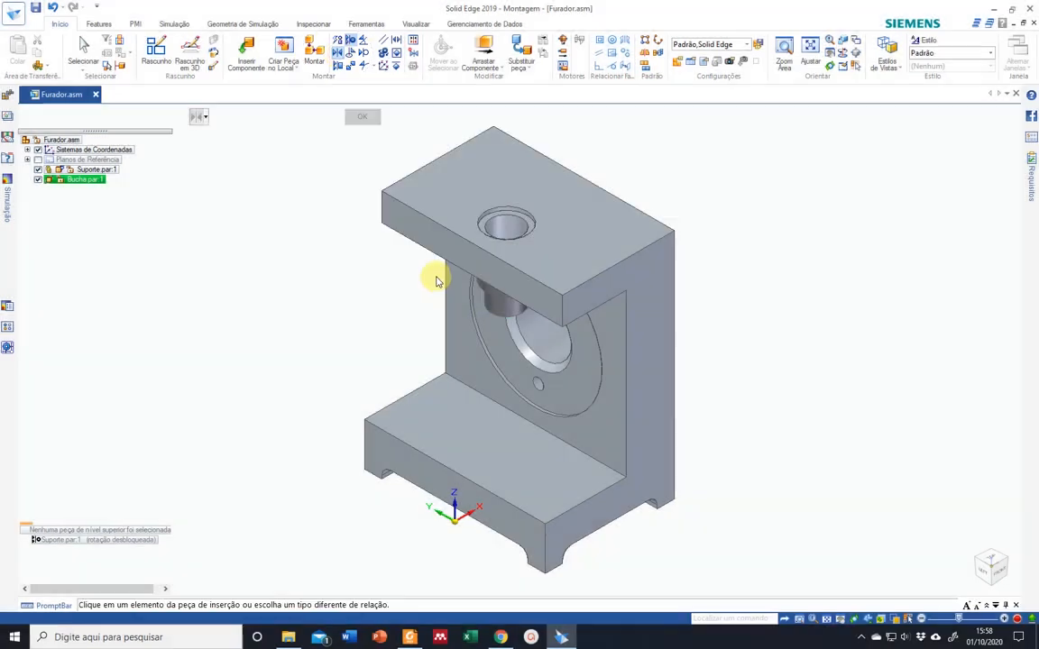
pyautogui.moveTo(438, 281); pyautogui.dragTo(469, 227, button='middle')
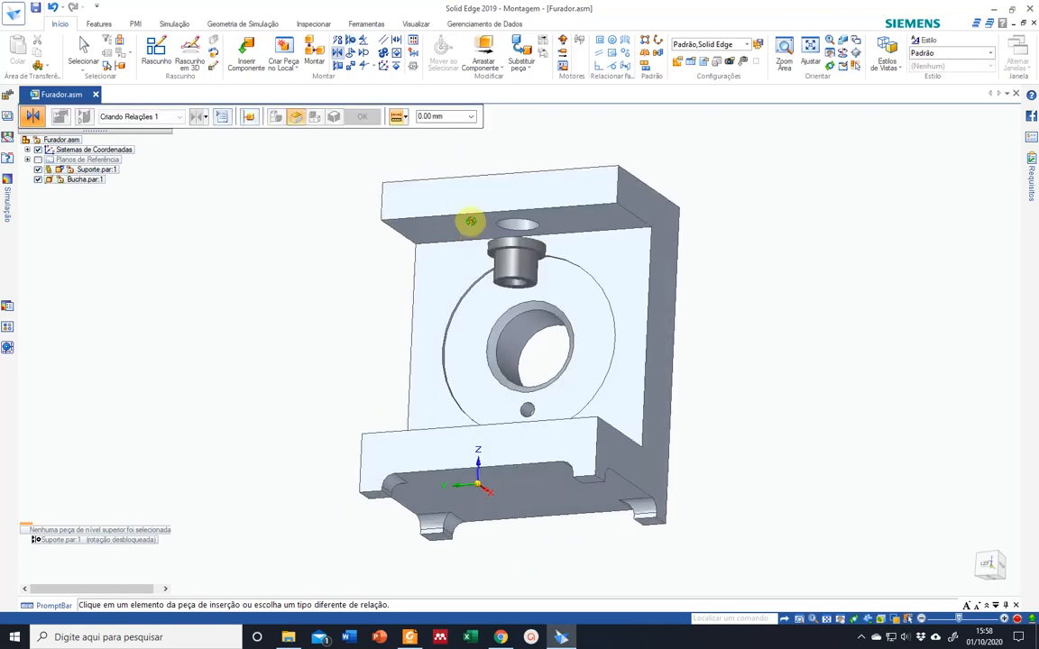
pyautogui.scroll(3, 492, 250)
pyautogui.scroll(2, 491, 257)
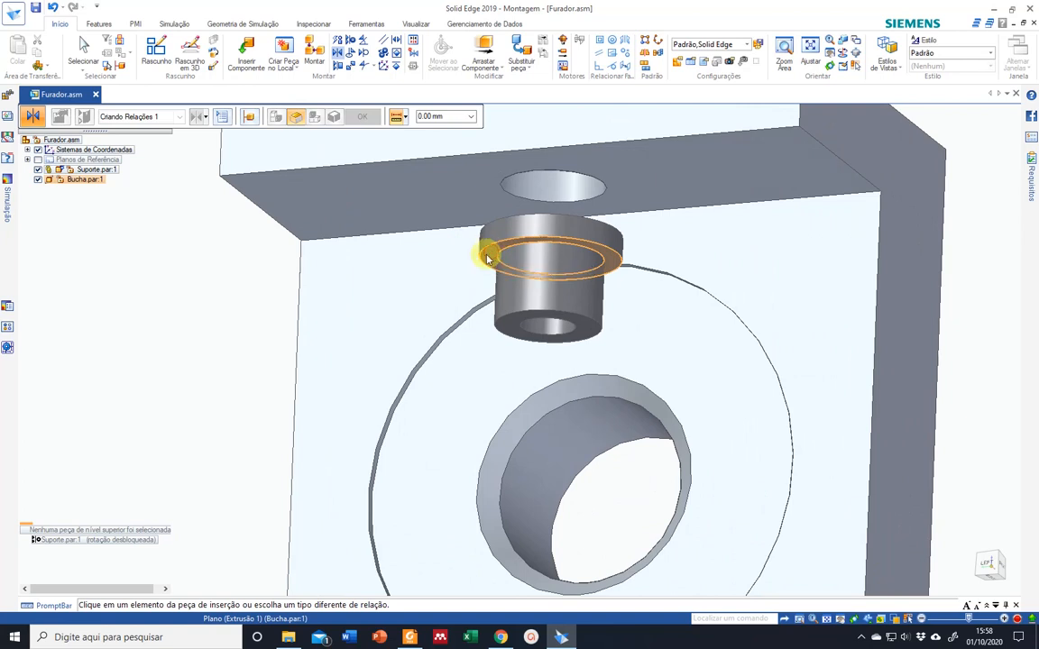
pyautogui.click(491, 257)
pyautogui.moveTo(394, 292); pyautogui.dragTo(434, 268, button='middle')
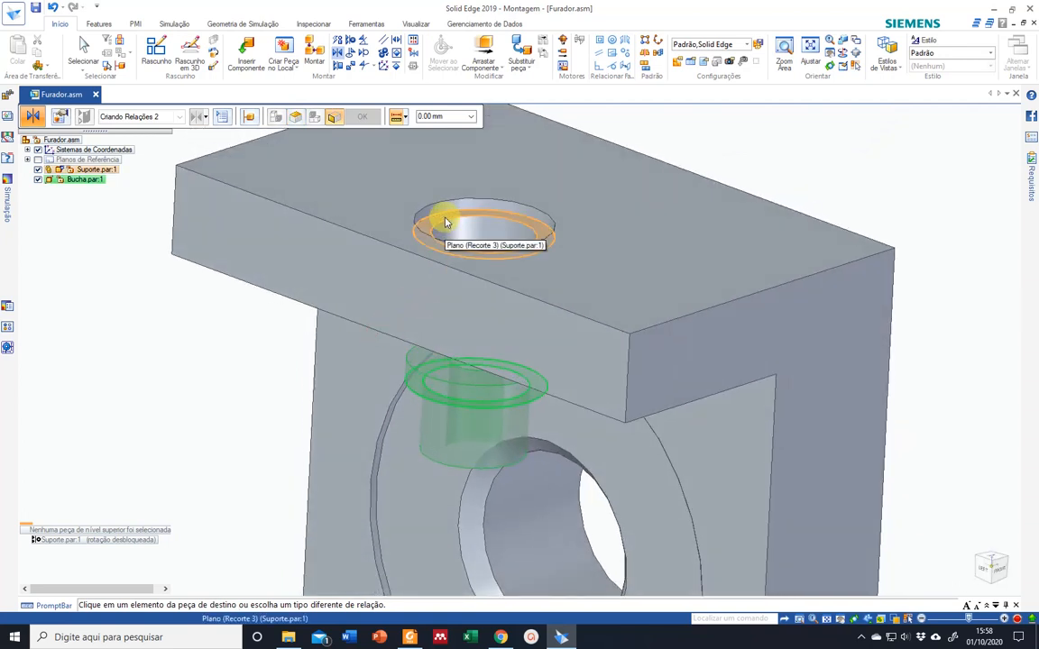
pyautogui.click(444, 223)
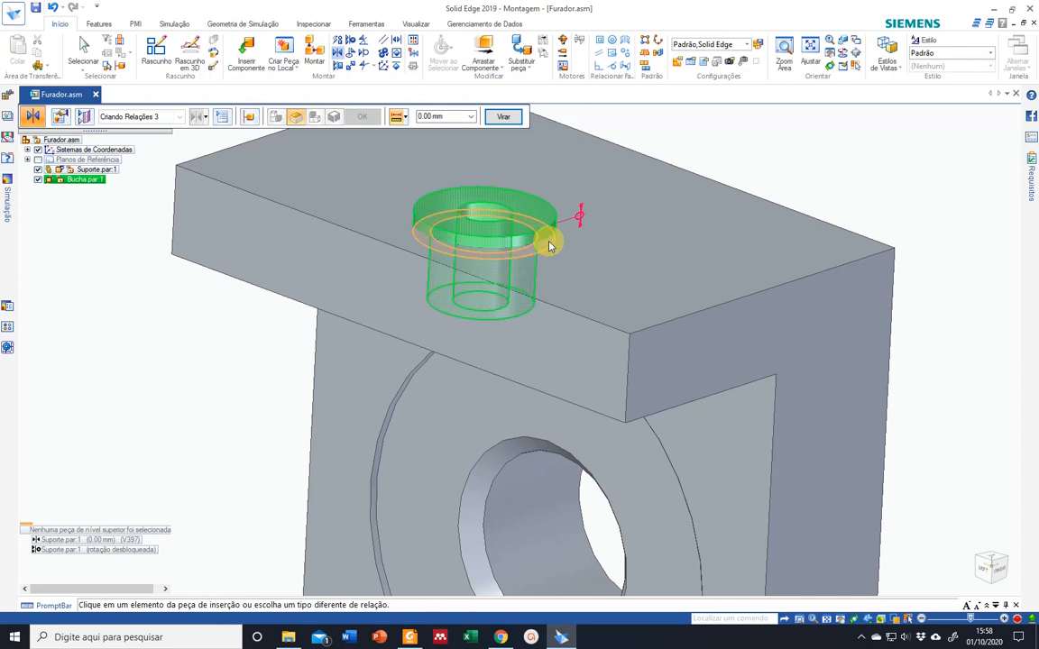
# Step: Flip the bushing's mate to the opposite orientation and back again, and end the Mate command
pyautogui.click(347, 54)
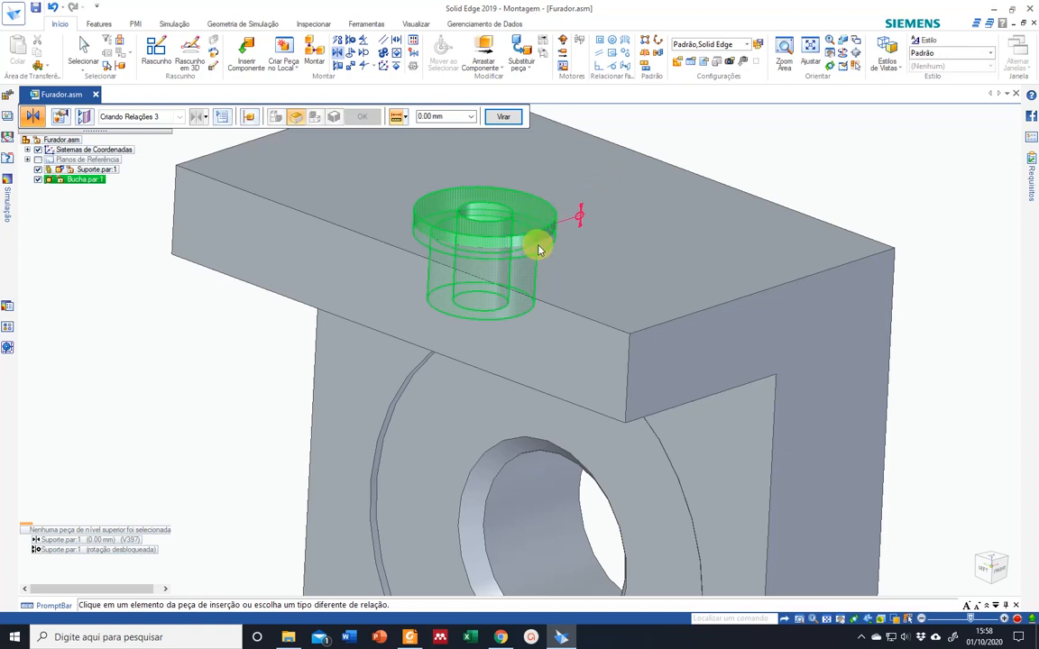
pyautogui.click(507, 118)
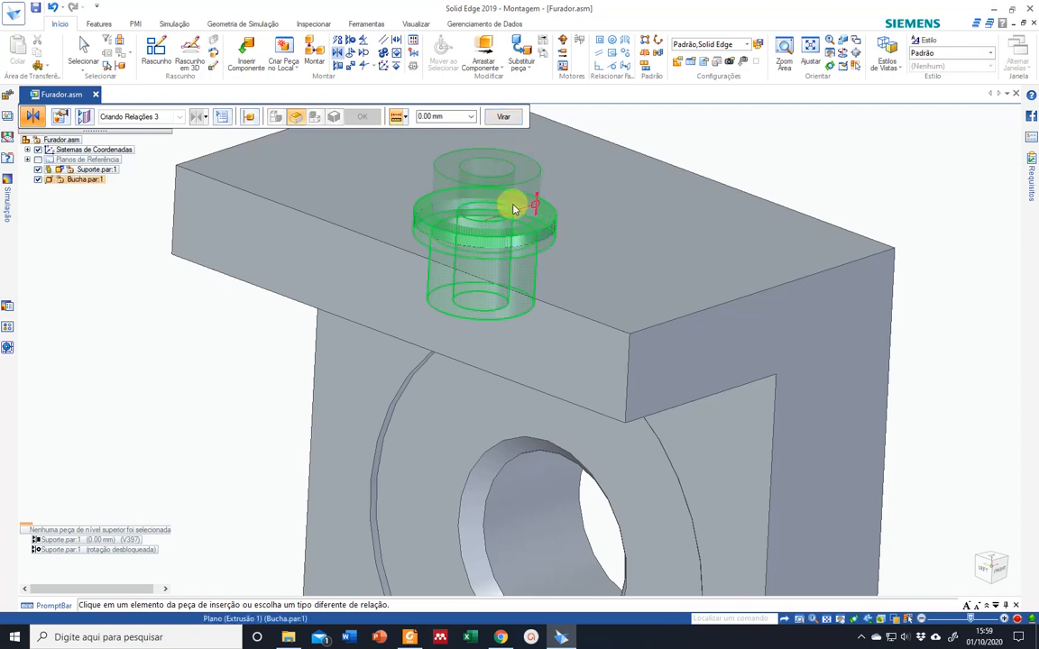
pyautogui.click(513, 120)
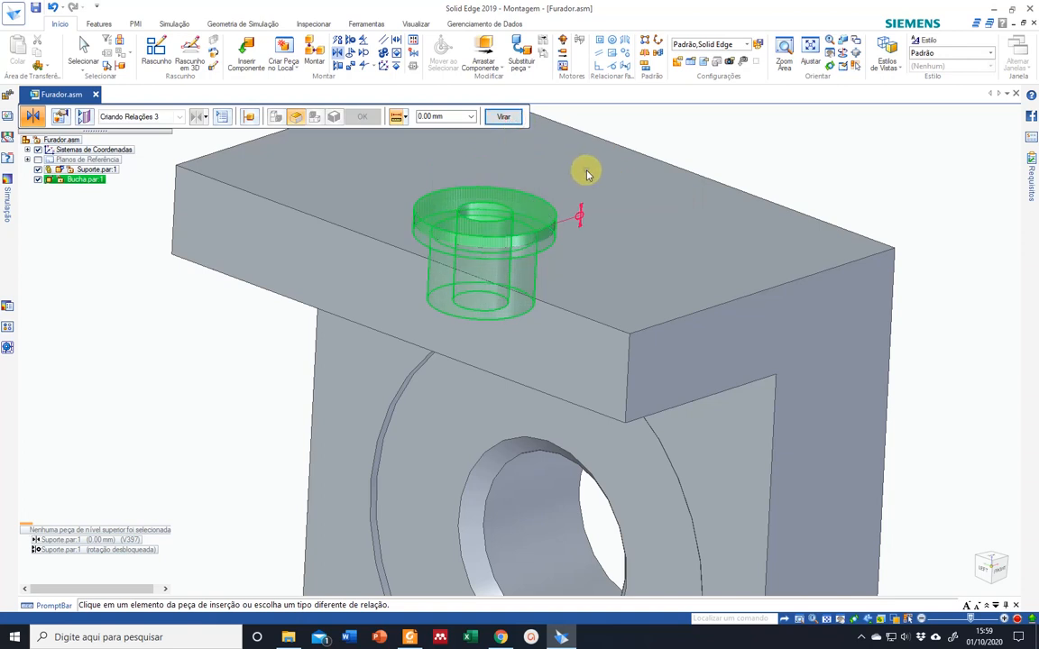
pyautogui.press('Escape')
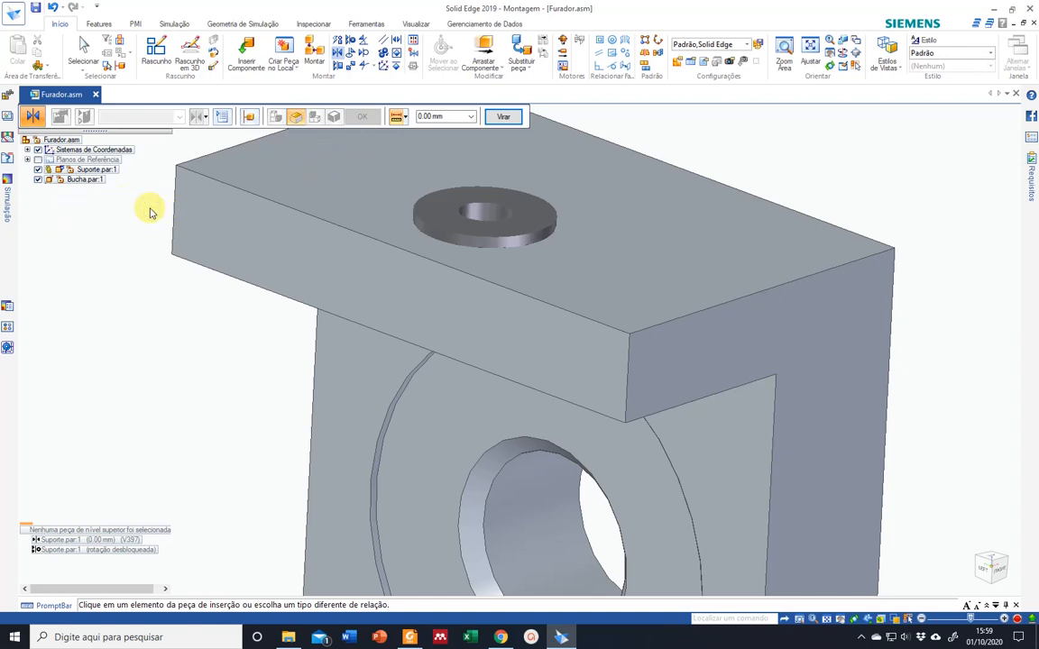
pyautogui.press('Escape')
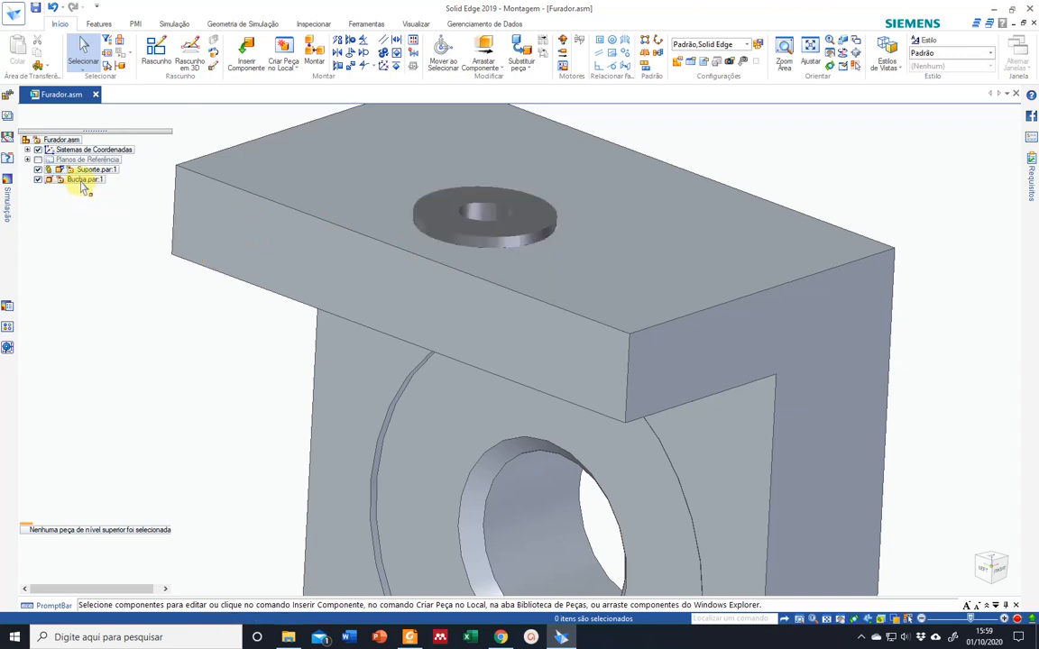
# Step: Open the Bucha part for in-place editing within the assembly, and return to the assembly without editing it
pyautogui.rightClick(83, 180)
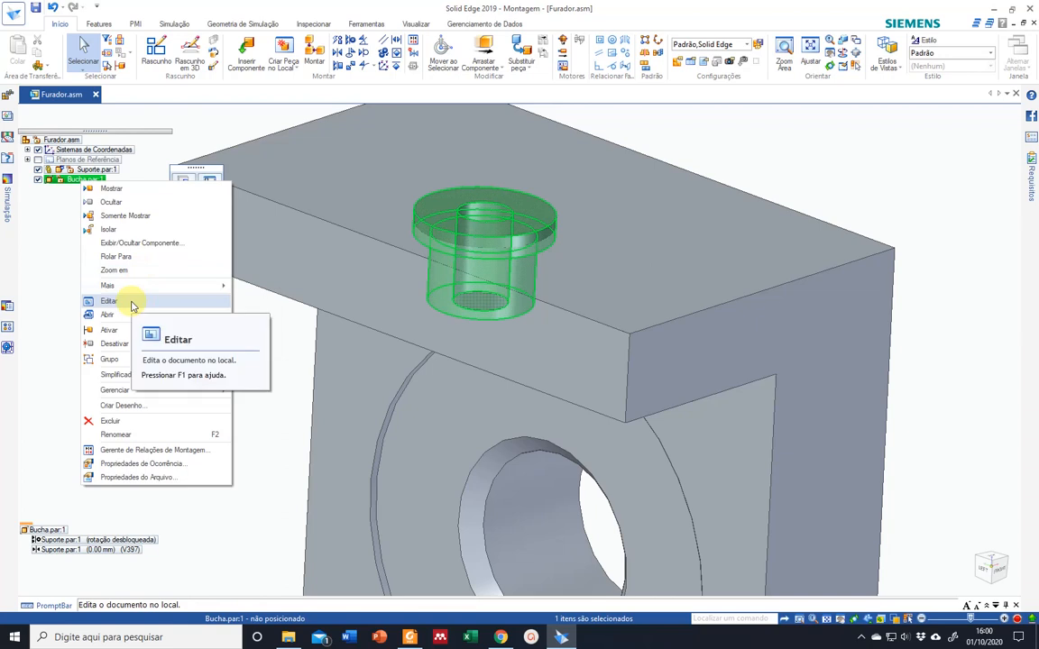
pyautogui.click(131, 304)
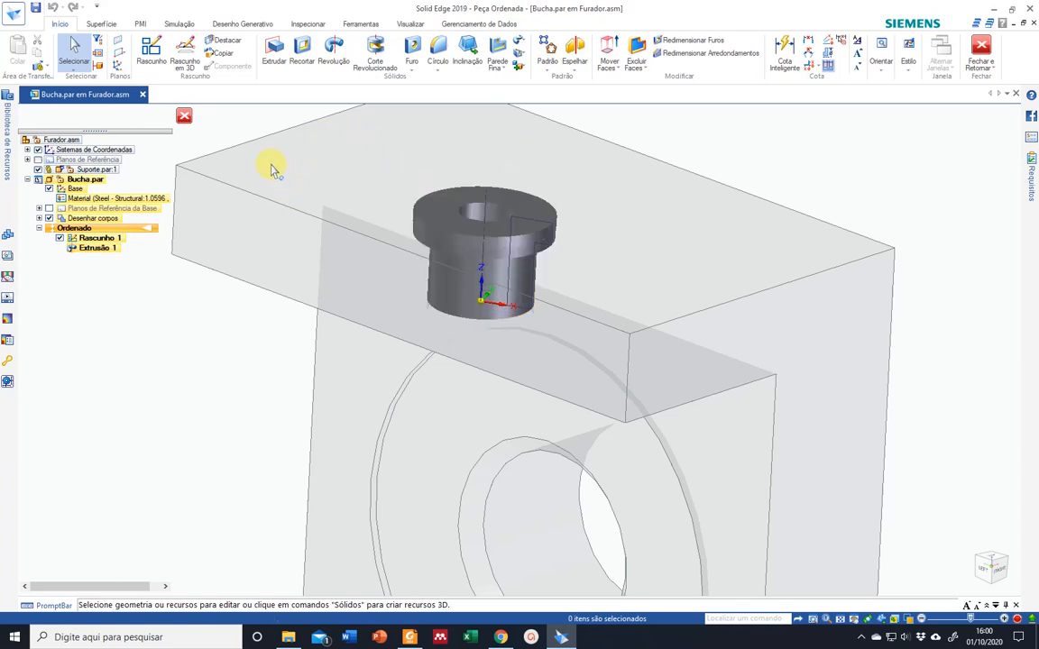
pyautogui.click(184, 116)
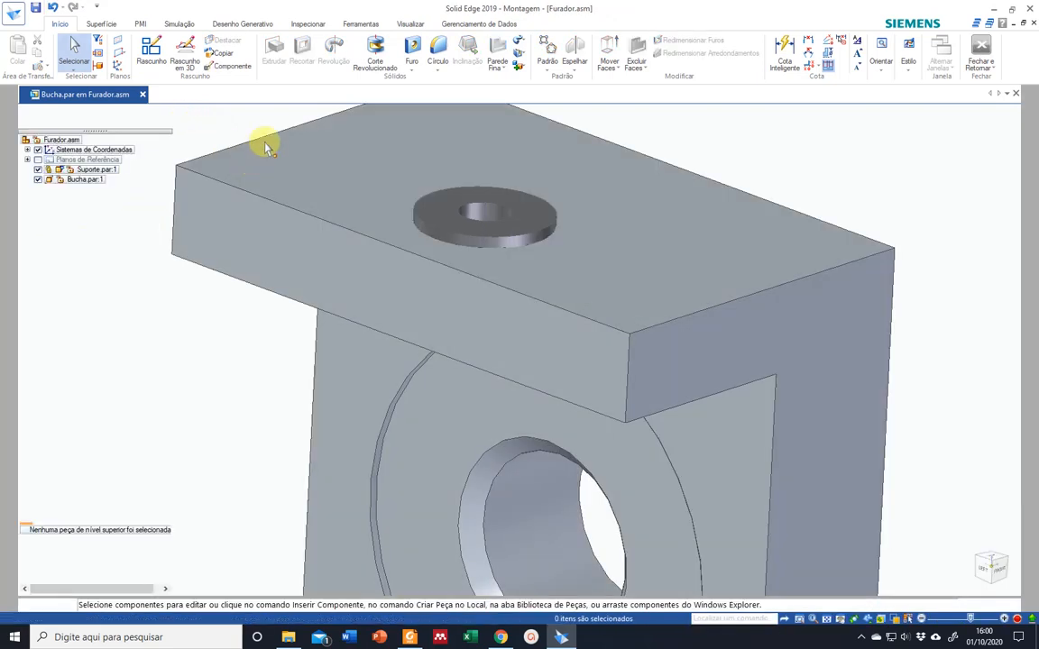
# Step: Open the Bucha part in its own document, and close it without saving changes
pyautogui.click(88, 180)
pyautogui.rightClick(88, 179)
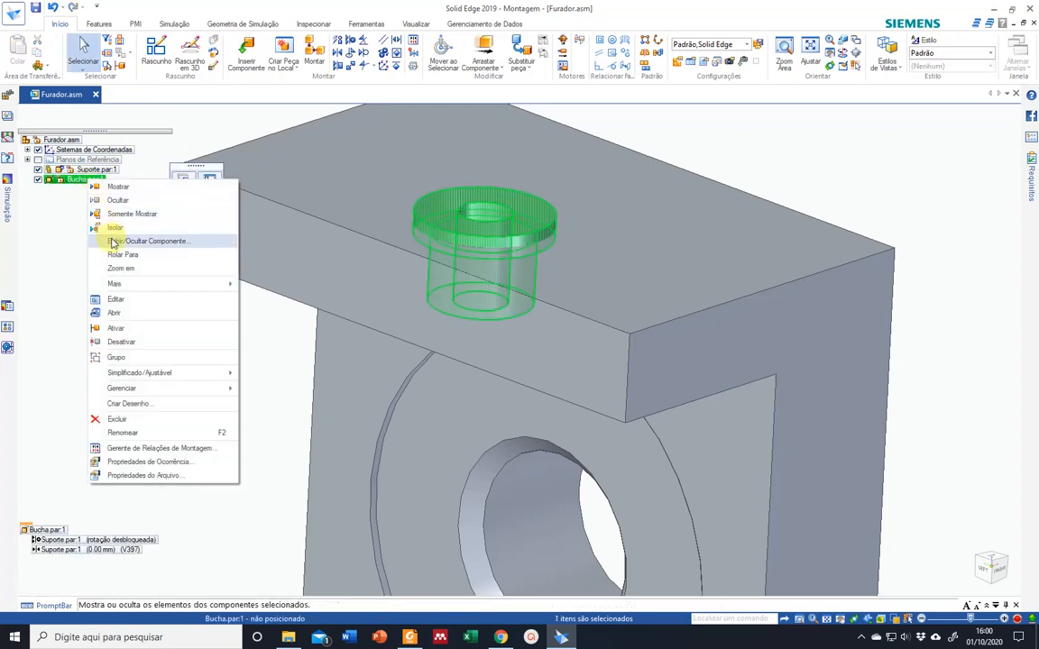
pyautogui.click(138, 313)
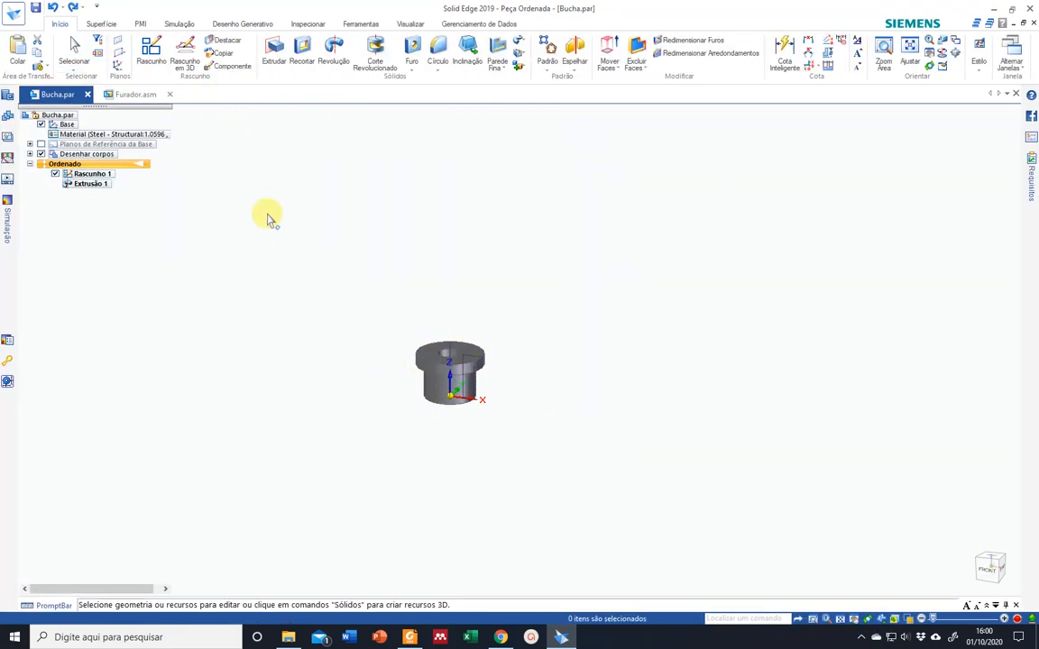
pyautogui.click(74, 49)
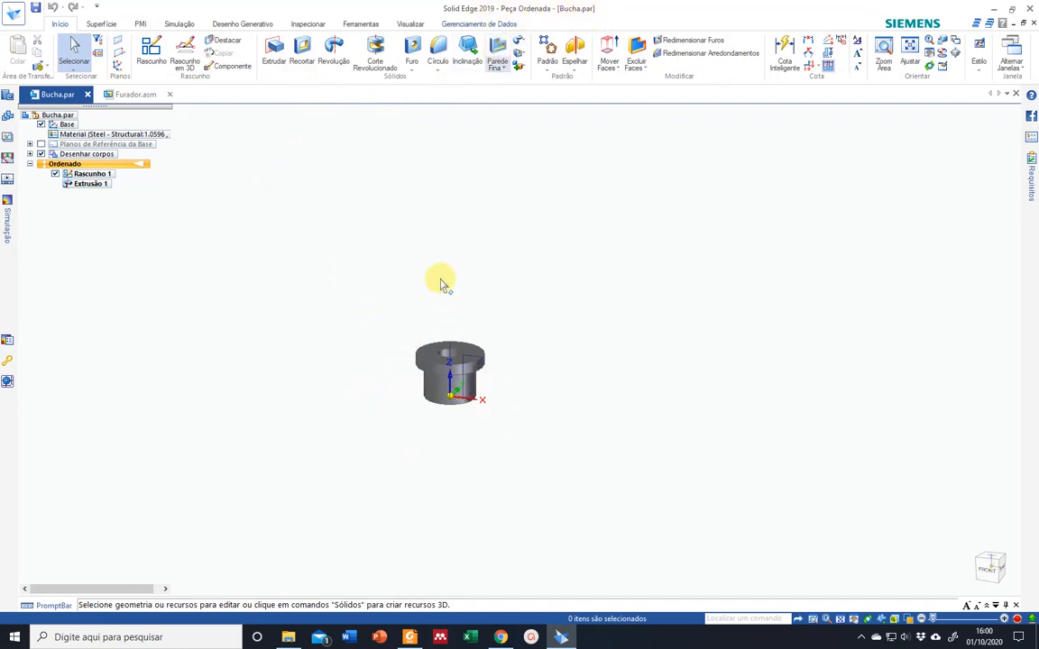
pyautogui.click(88, 94)
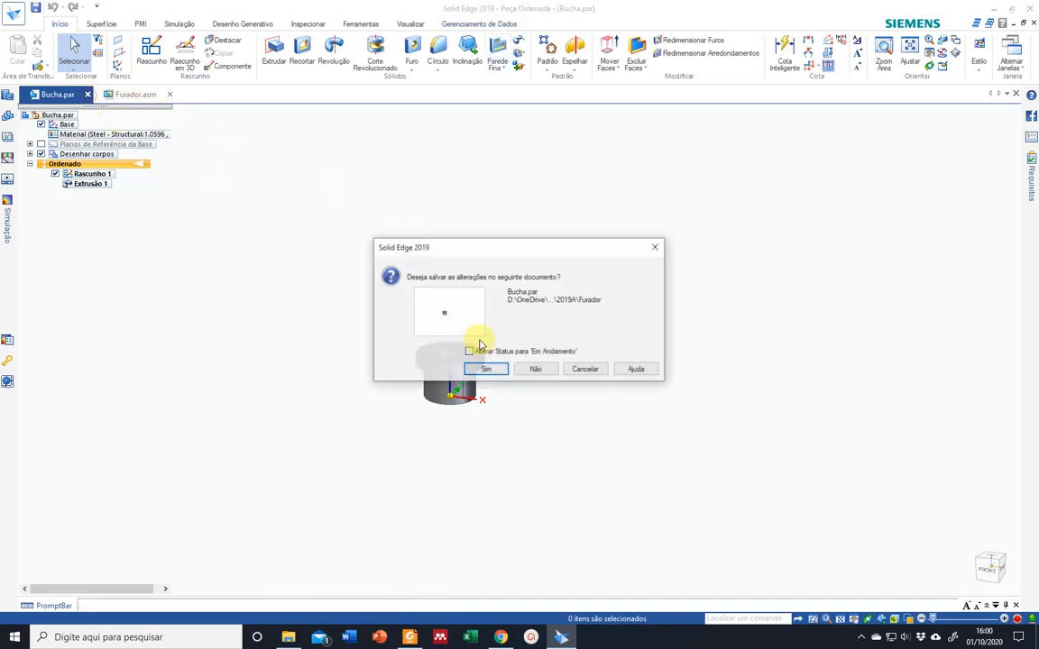
pyautogui.click(533, 369)
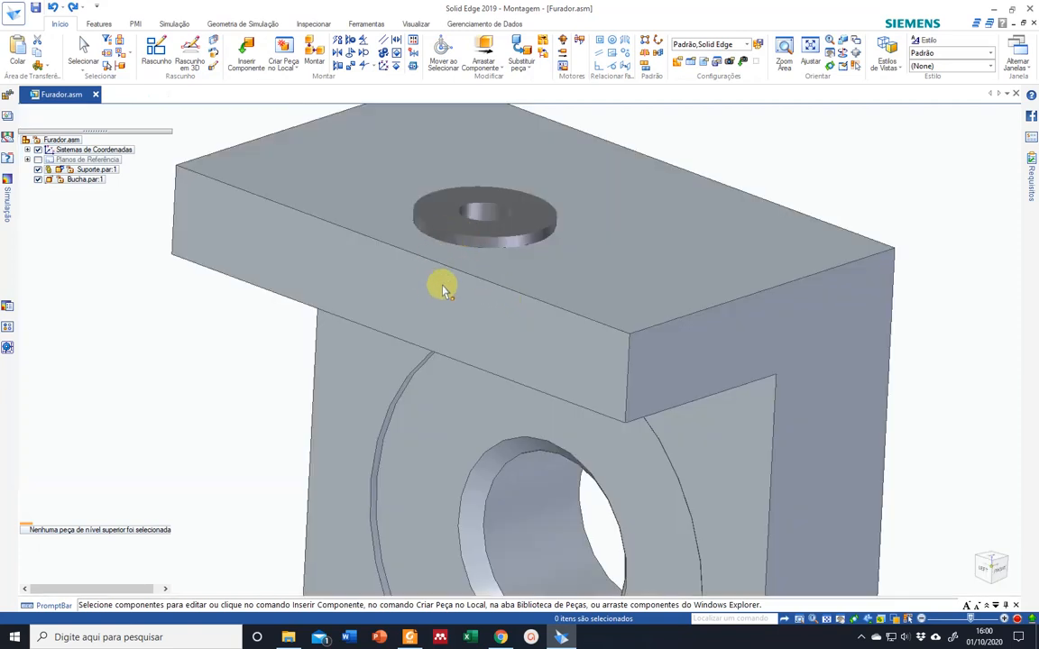
# Step: Set the offset of the bushing's mate relation to 10 mm, set it back to 0 mm, and deselect it
pyautogui.click(97, 181)
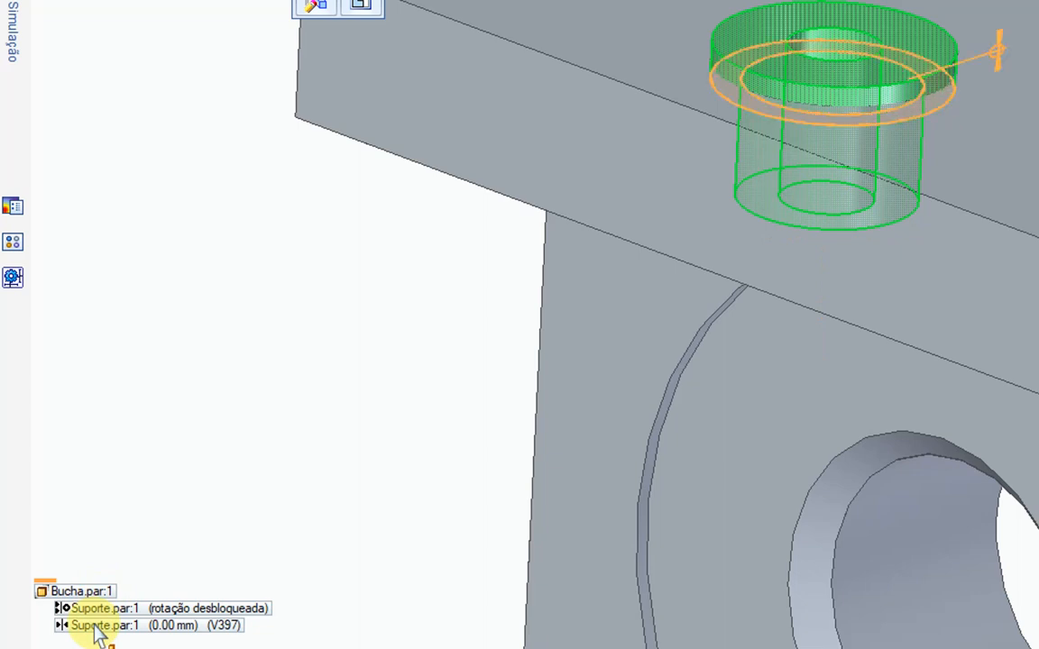
pyautogui.click(97, 631)
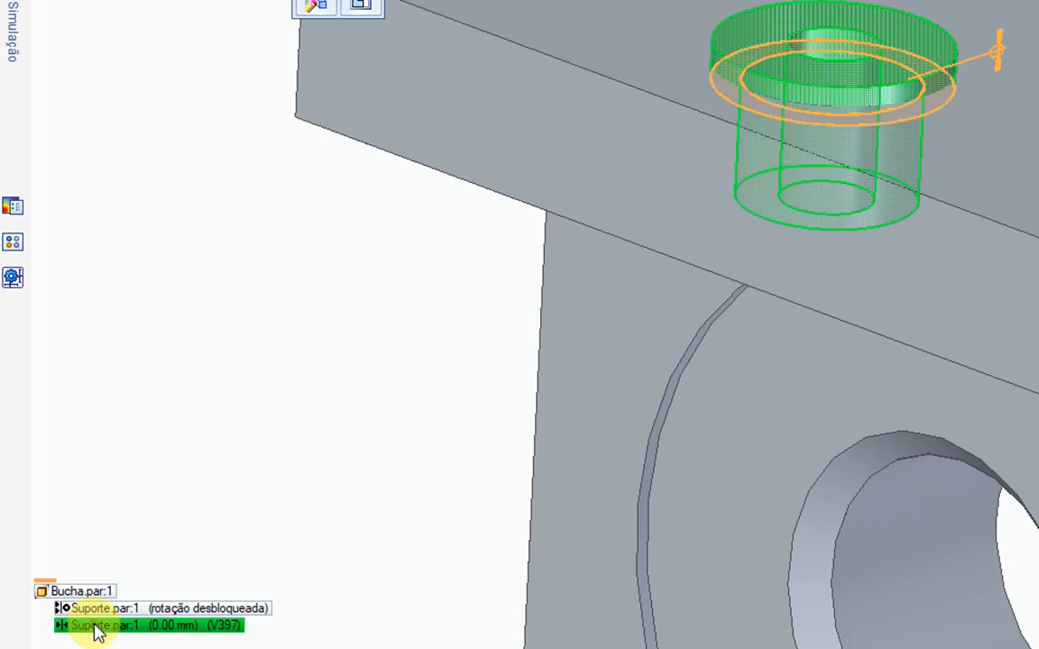
pyautogui.click(893, 89)
pyautogui.click(999, 54)
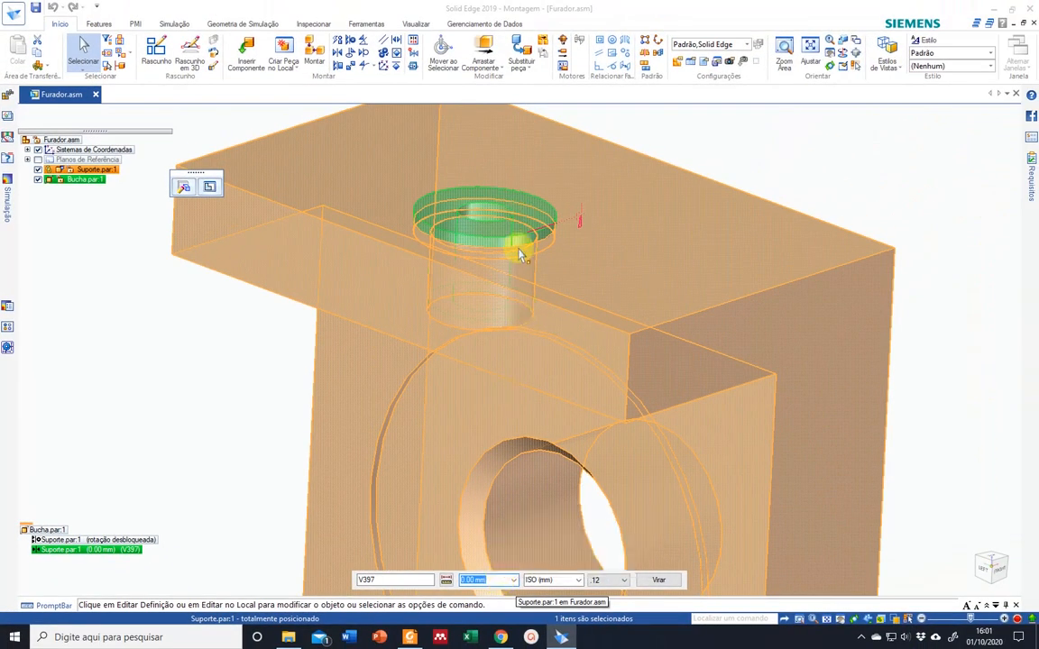
pyautogui.write('1')
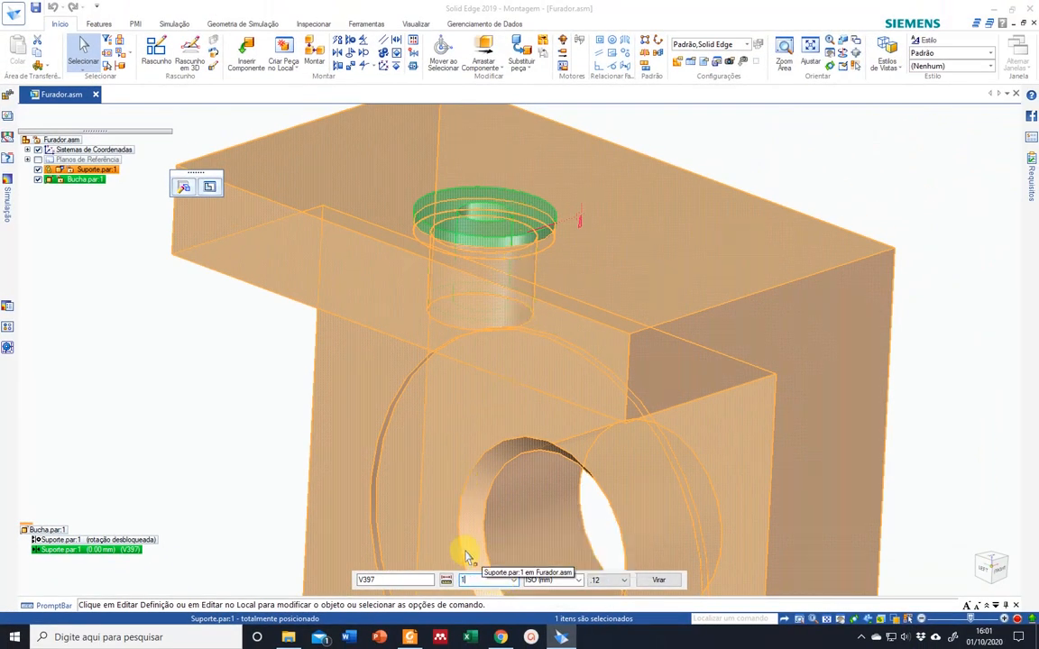
pyautogui.press('Return')
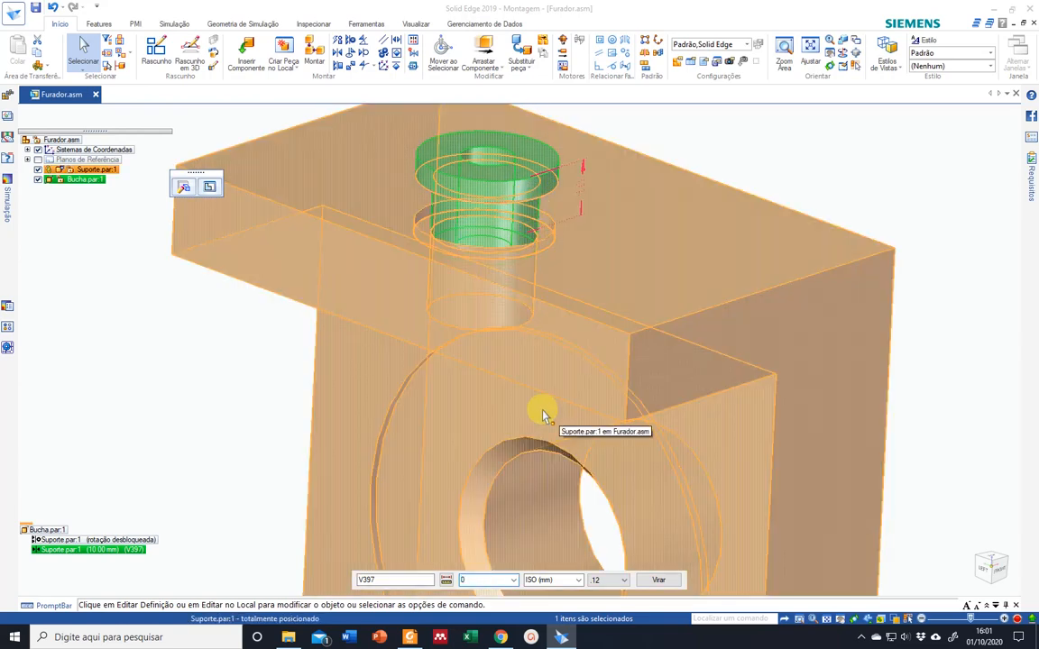
pyautogui.press('Return')
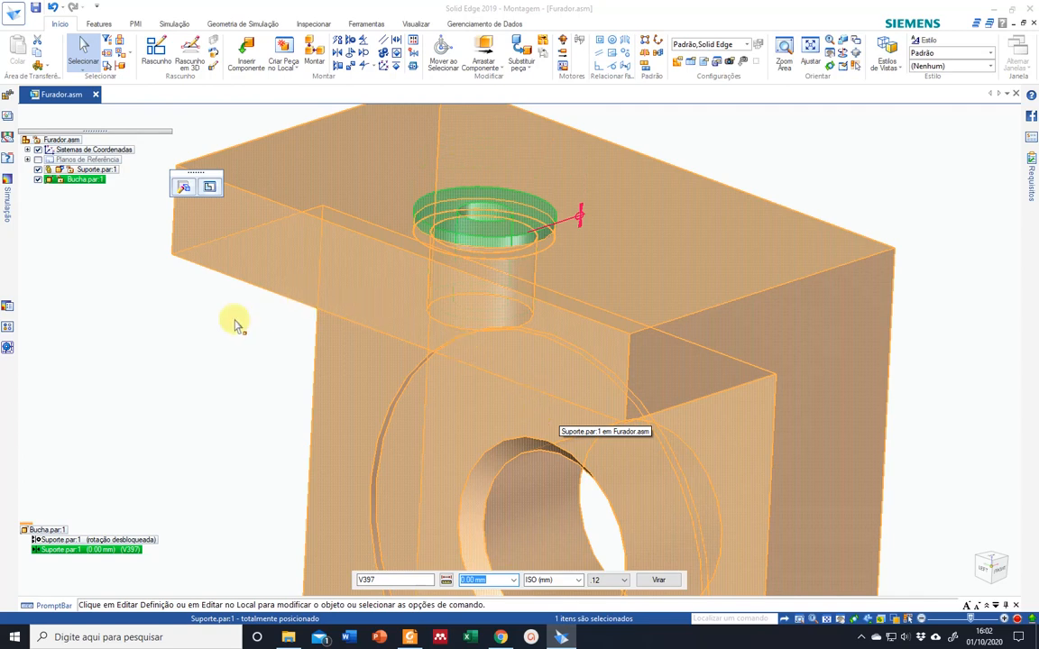
pyautogui.click(184, 393)
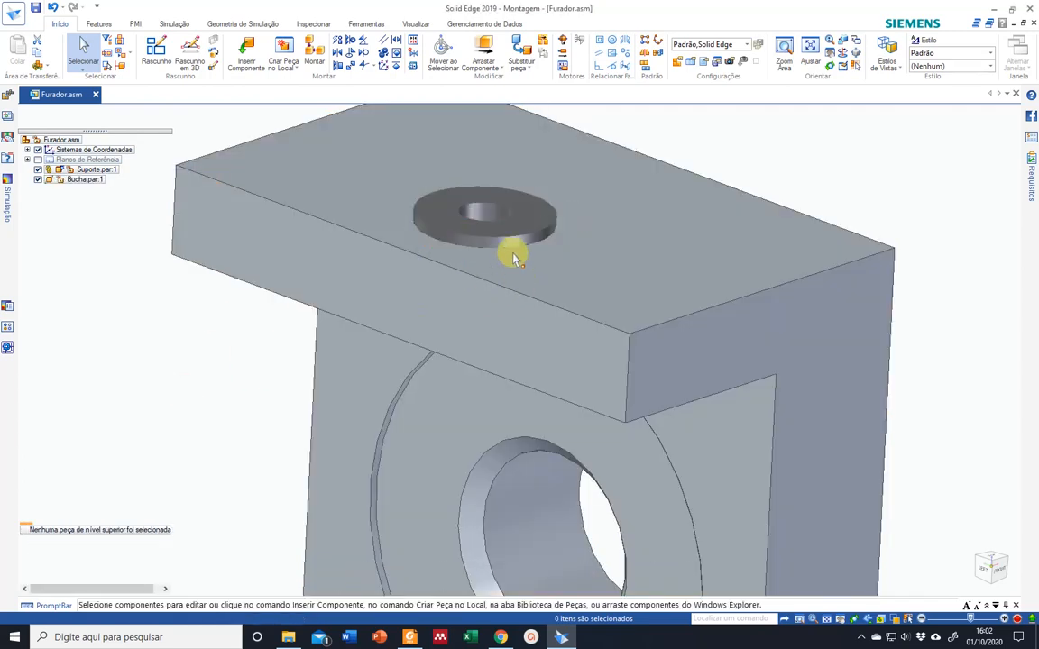
# Step: Insert the Eixo part in free space beside the support without assembly relations, and close the parts library
pyautogui.scroll(-2, 399, 283)
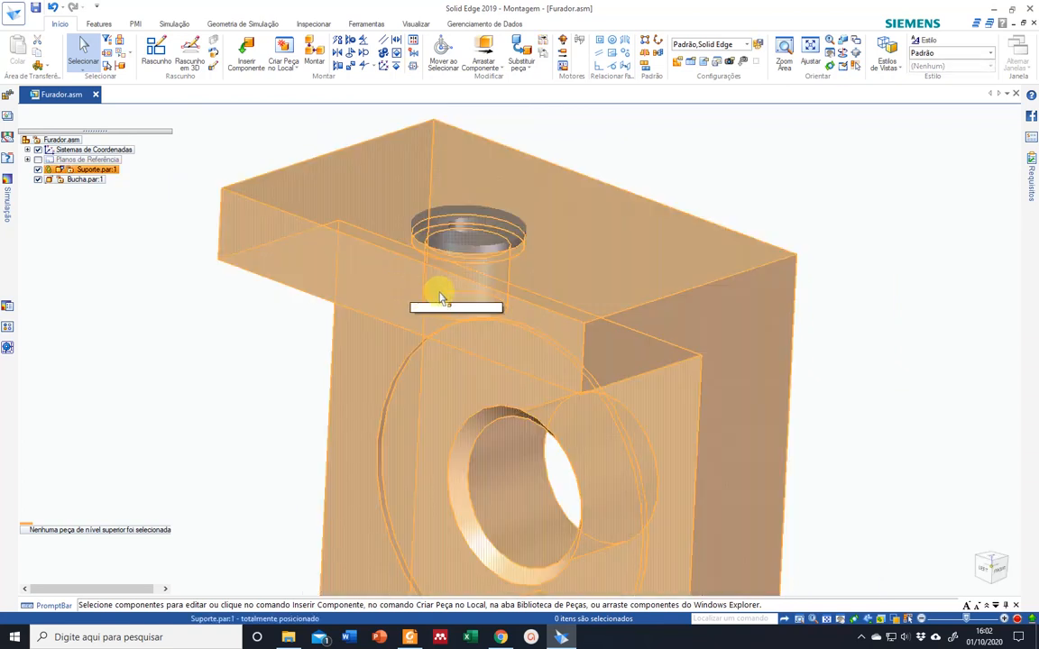
pyautogui.click(246, 56)
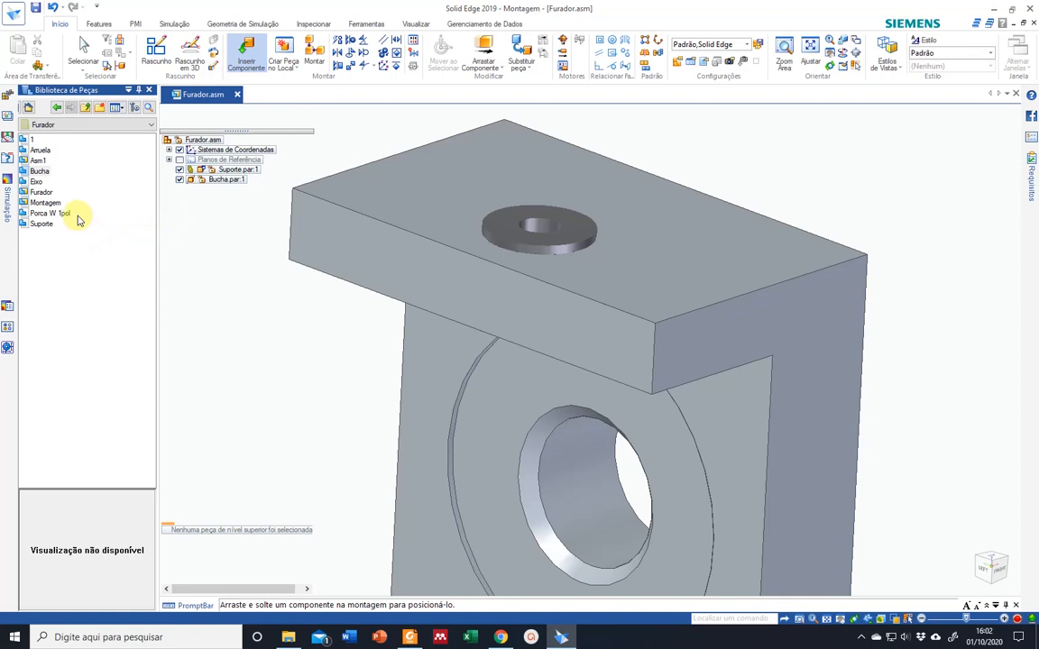
pyautogui.click(37, 182)
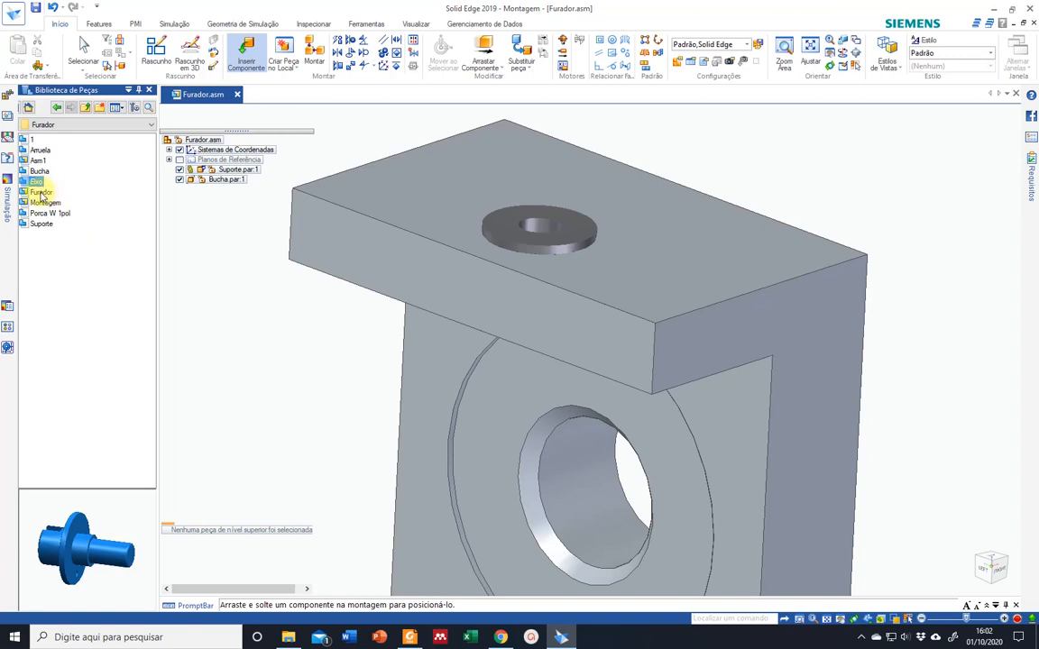
pyautogui.moveTo(39, 185); pyautogui.dragTo(242, 309)
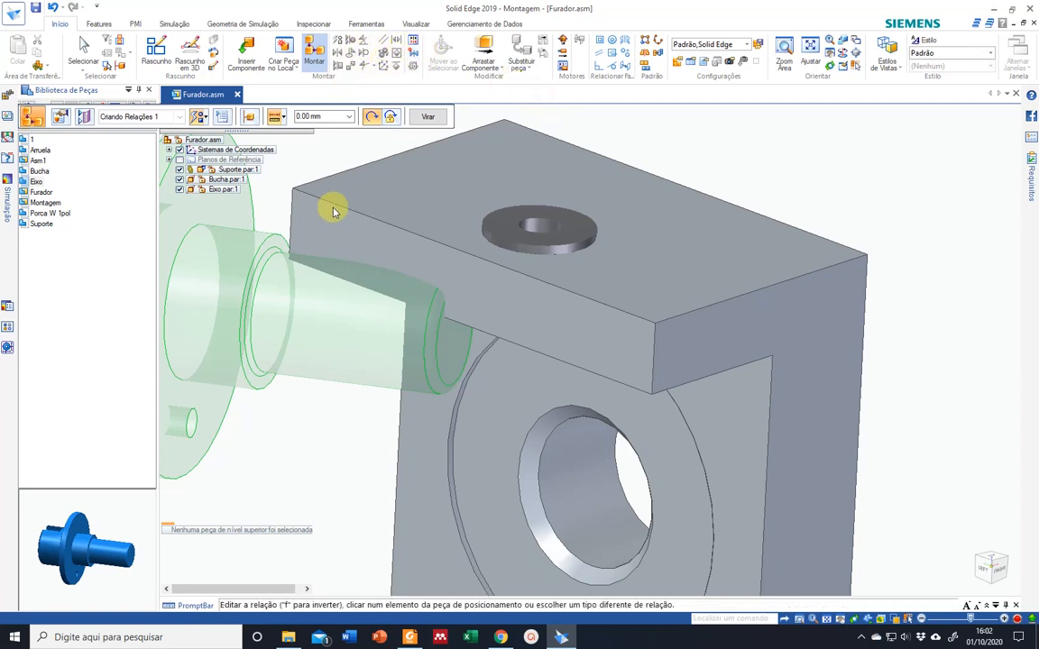
pyautogui.press('Escape')
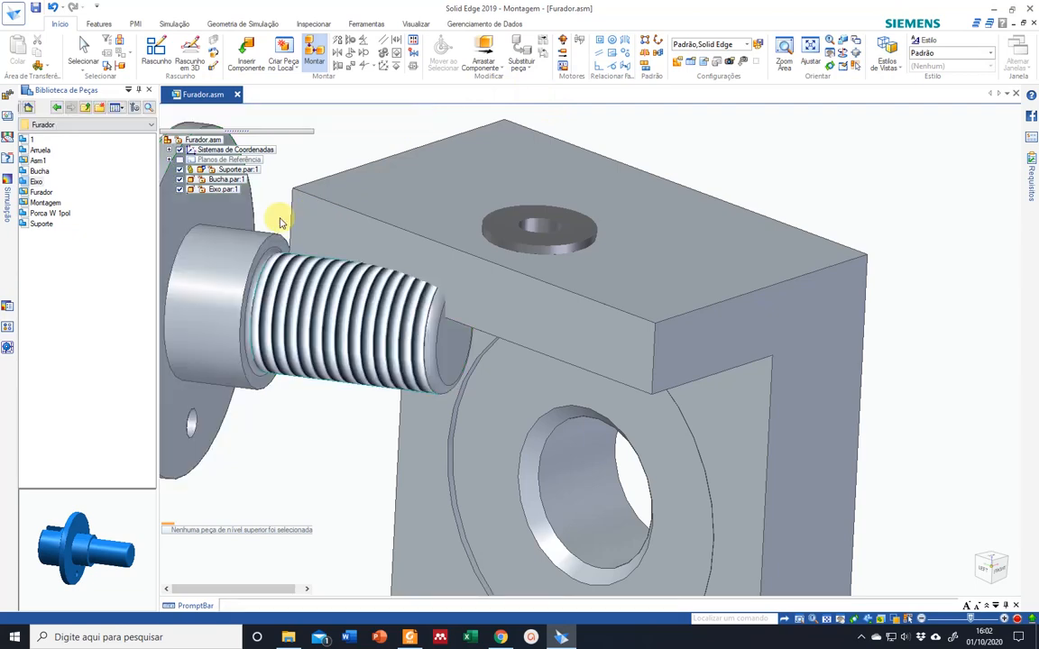
pyautogui.click(149, 92)
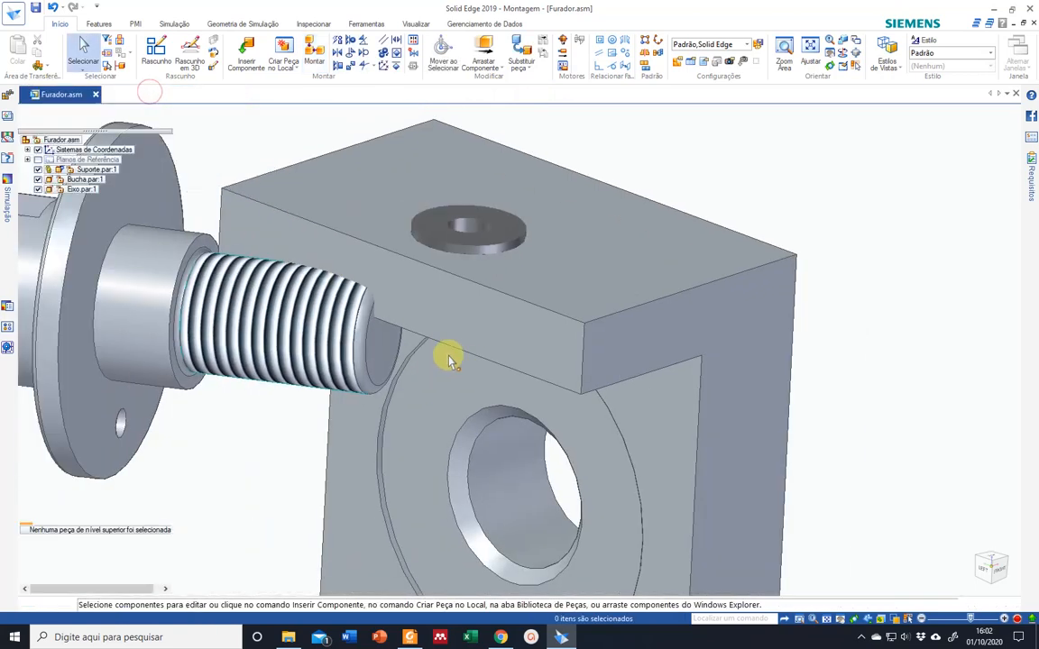
# Step: Axially align the shaft's cylindrical shoulder between flange and thread with the large through hole in the support's vertical wall
pyautogui.scroll(-5, 548, 329)
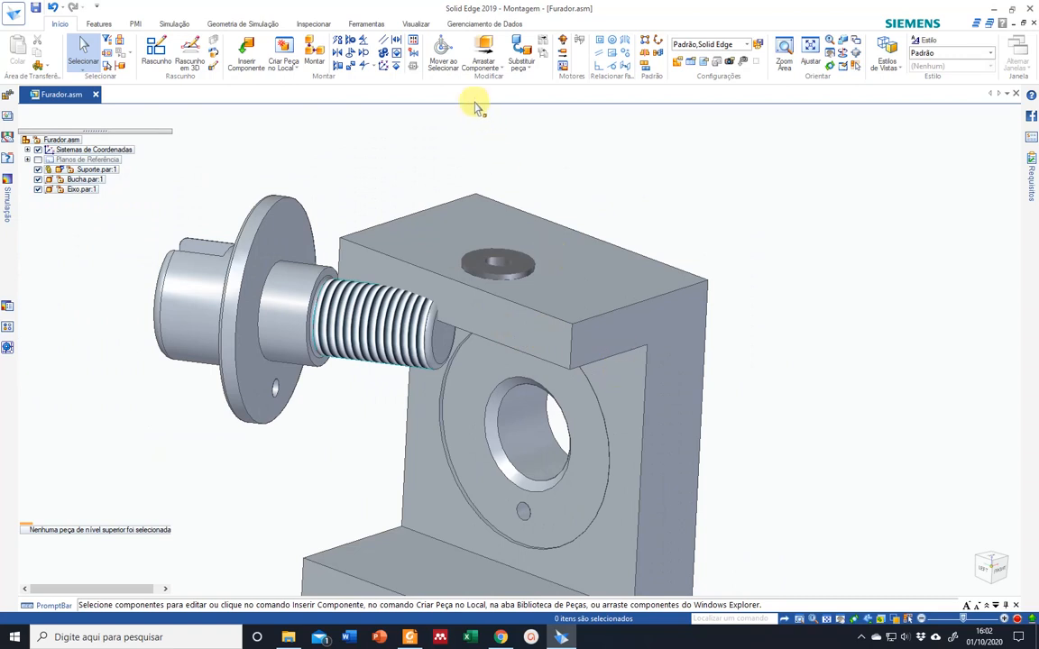
pyautogui.click(351, 42)
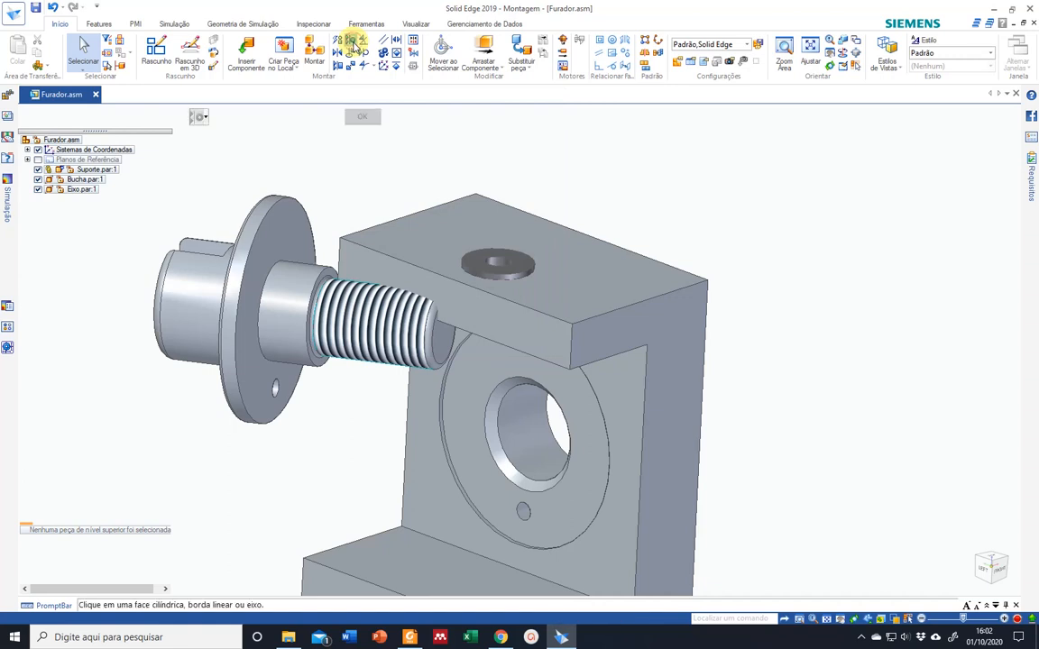
pyautogui.click(297, 291)
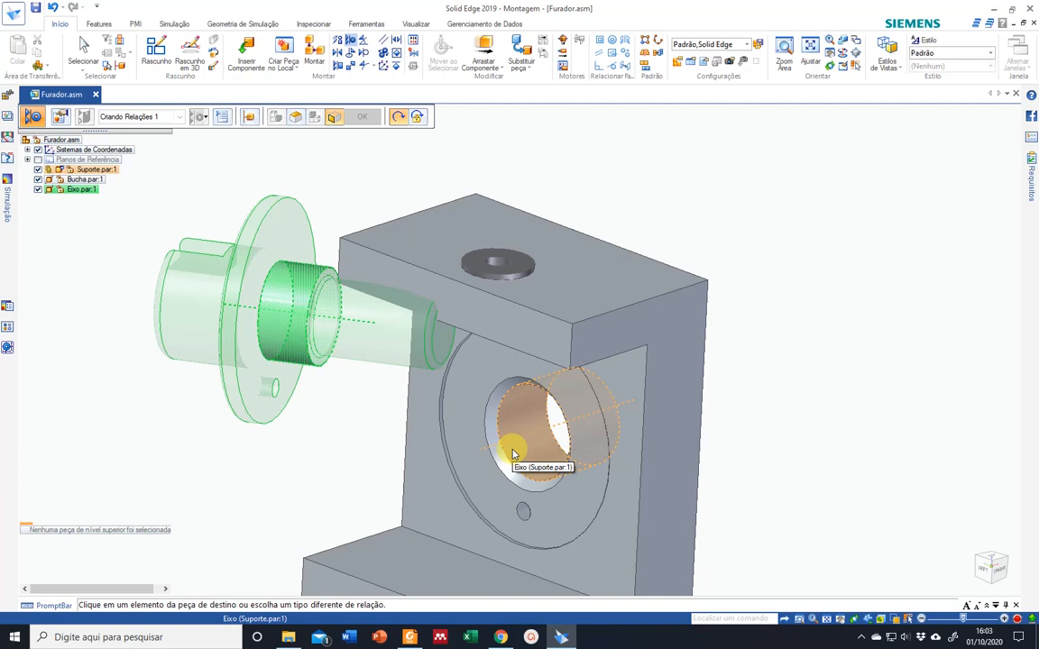
pyautogui.click(511, 452)
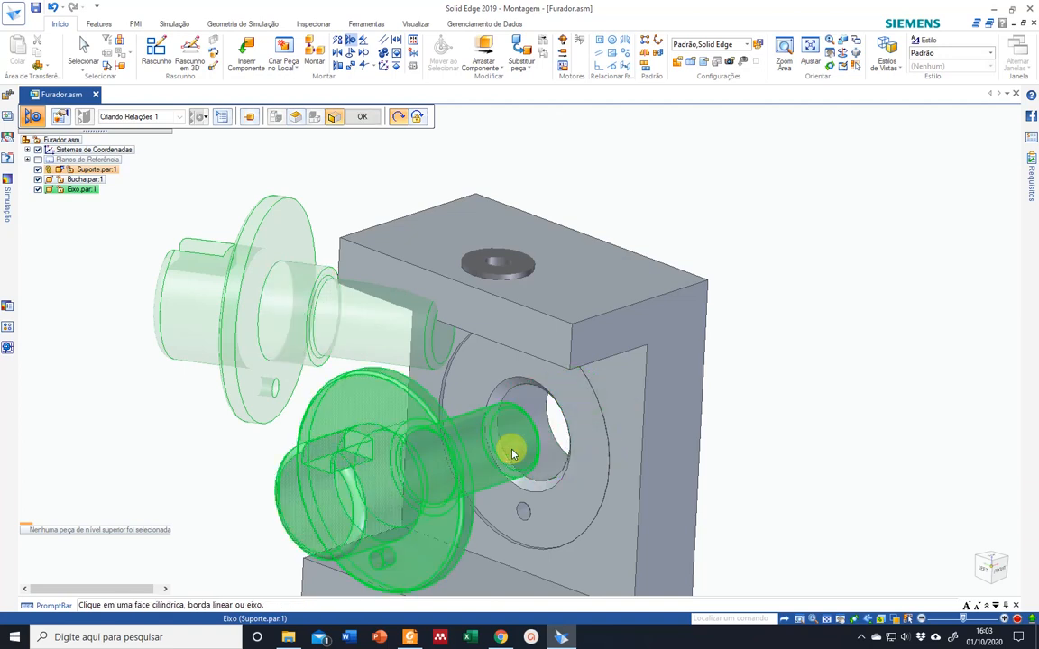
# Step: Try to mate the shaft's flange face on the thread side with the support's circular recess face at 0 mm offset
pyautogui.scroll(-3, 482, 413)
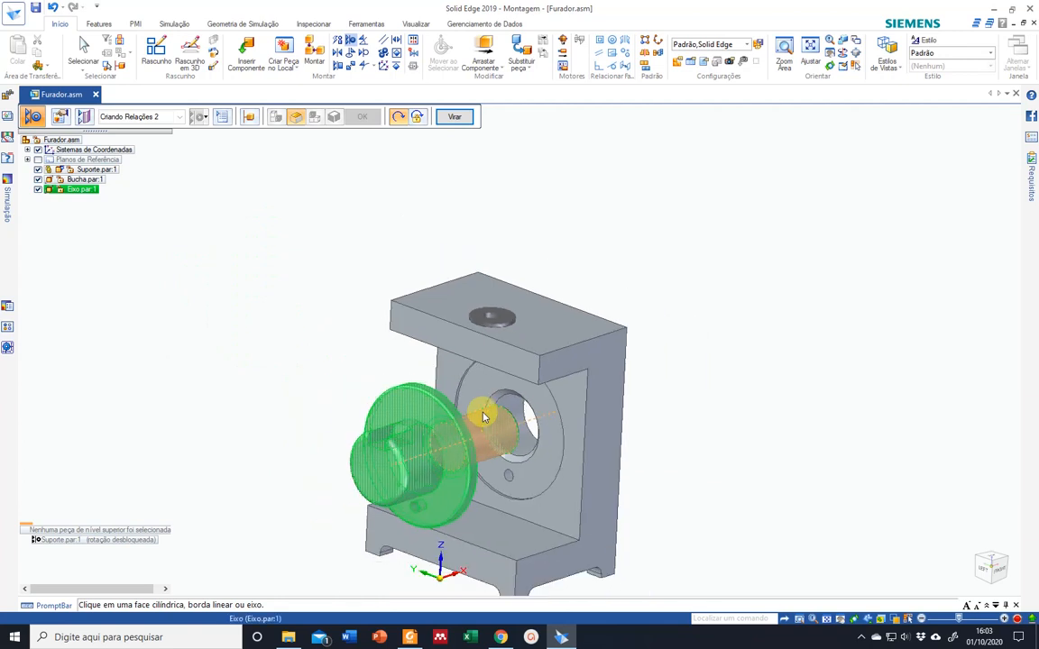
pyautogui.moveTo(605, 478); pyautogui.dragTo(582, 495, button='middle')
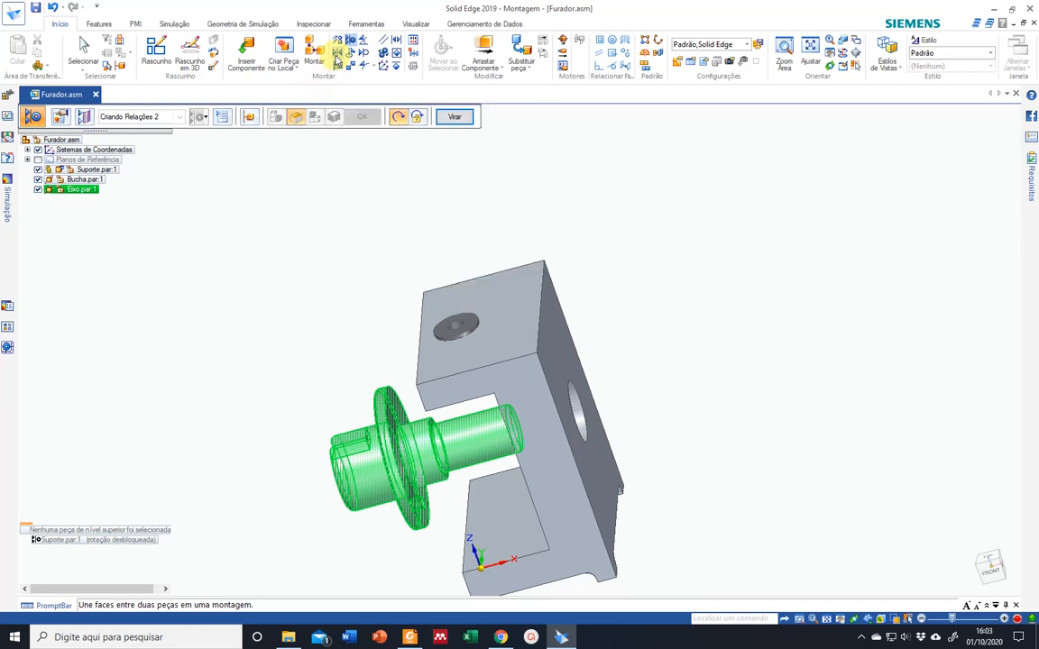
pyautogui.press('Escape')
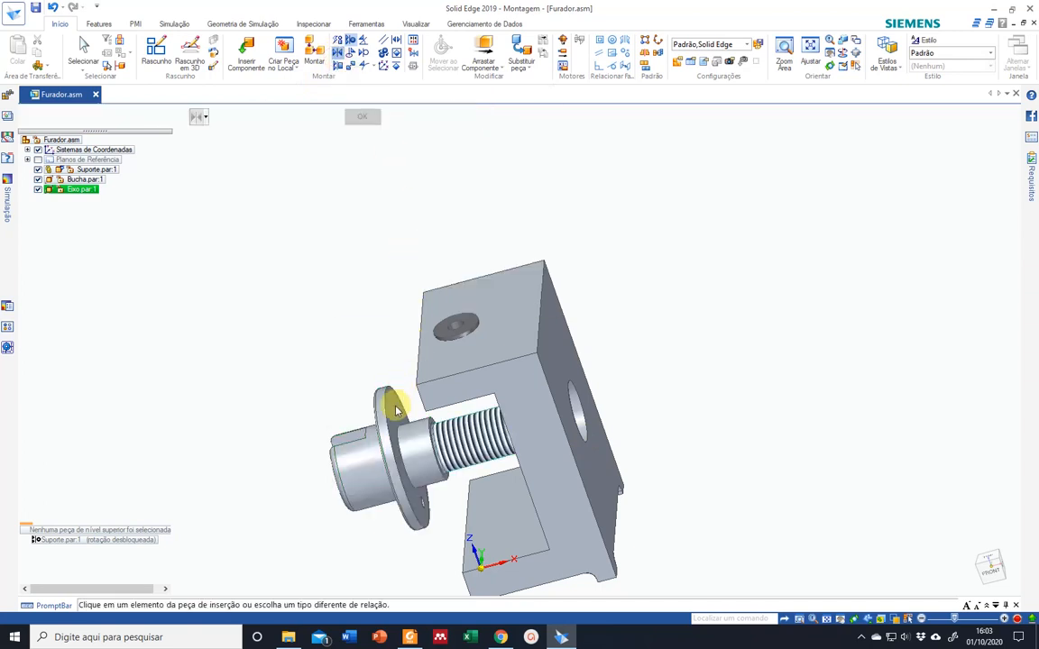
pyautogui.click(394, 411)
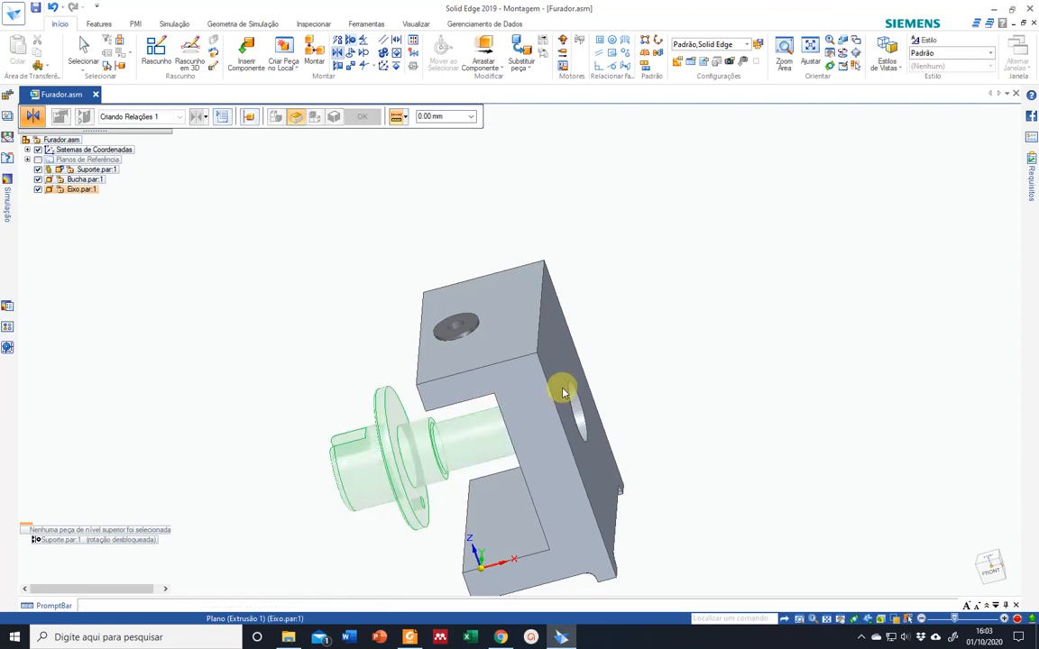
pyautogui.moveTo(611, 384); pyautogui.dragTo(622, 381, button='middle')
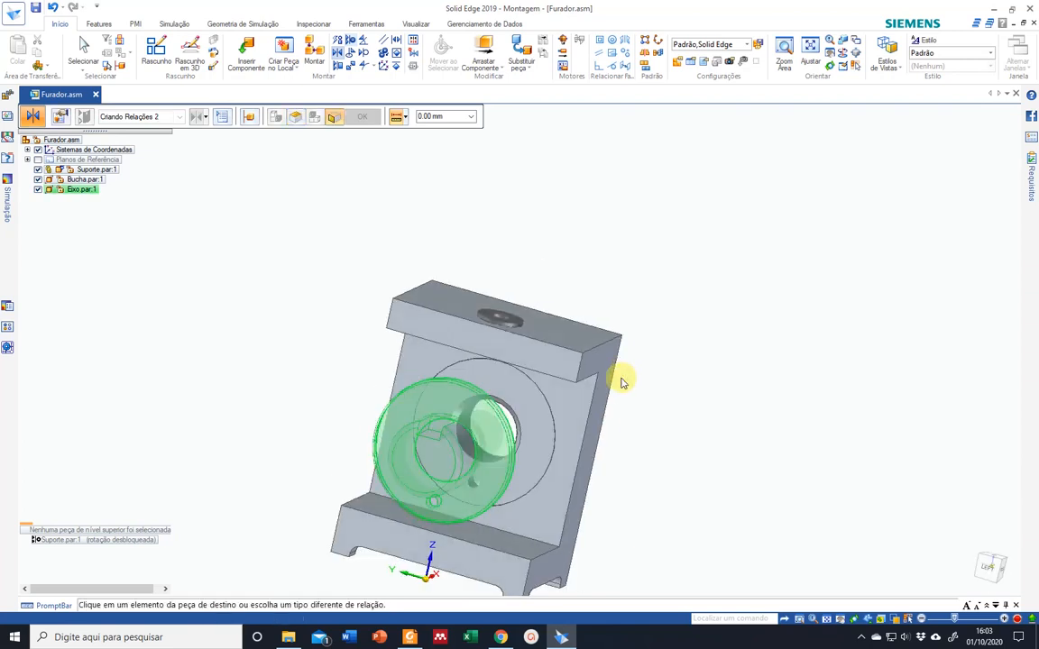
pyautogui.click(529, 429)
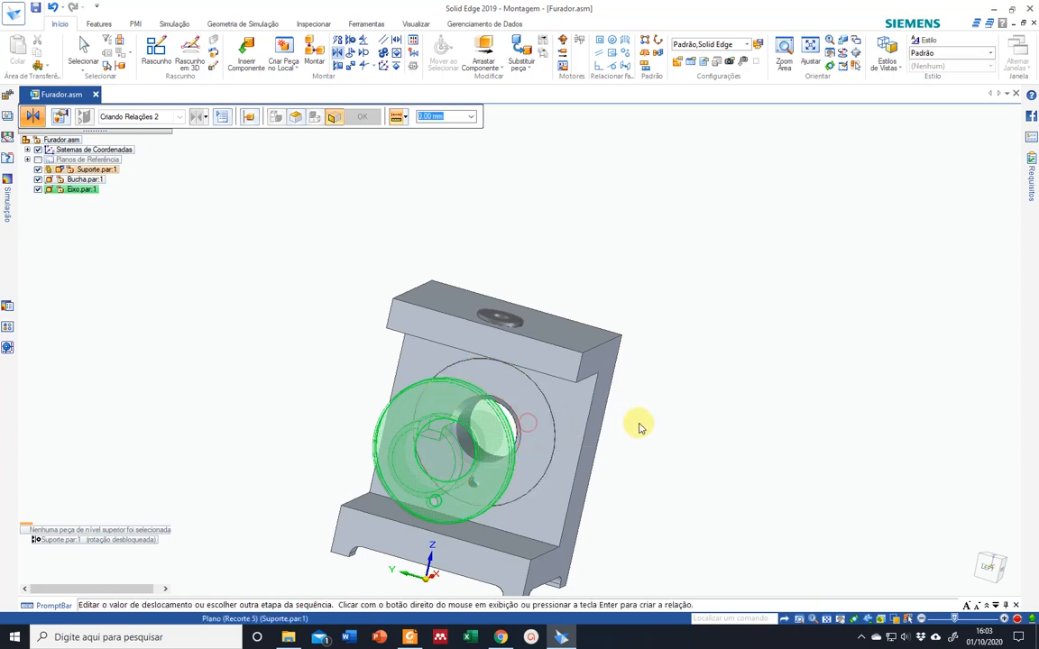
pyautogui.press('Return')
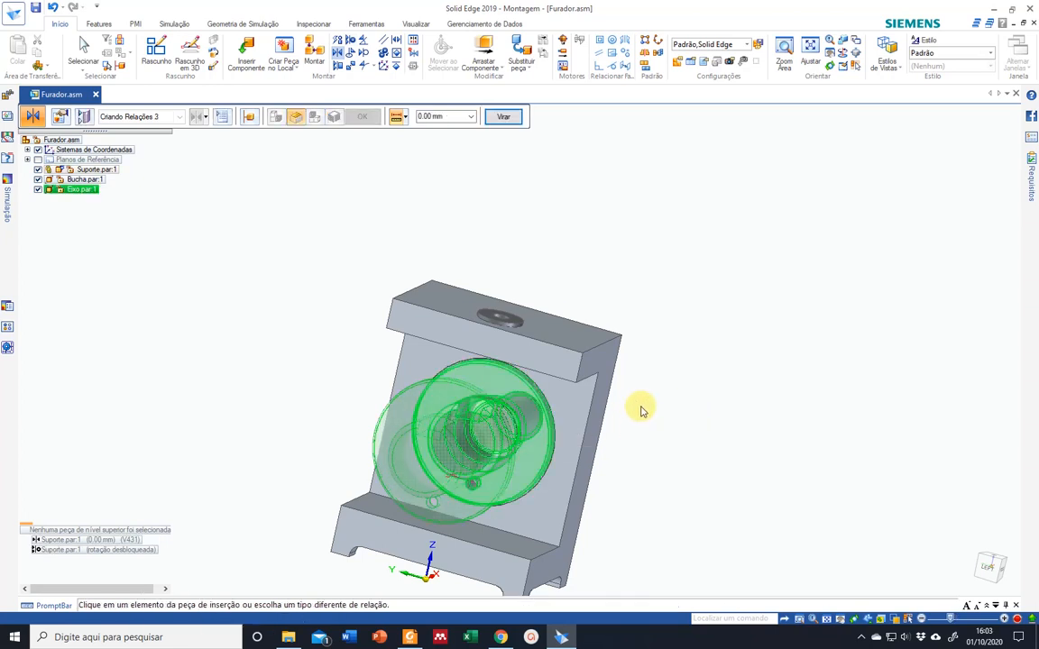
pyautogui.moveTo(597, 378); pyautogui.dragTo(484, 382, button='middle')
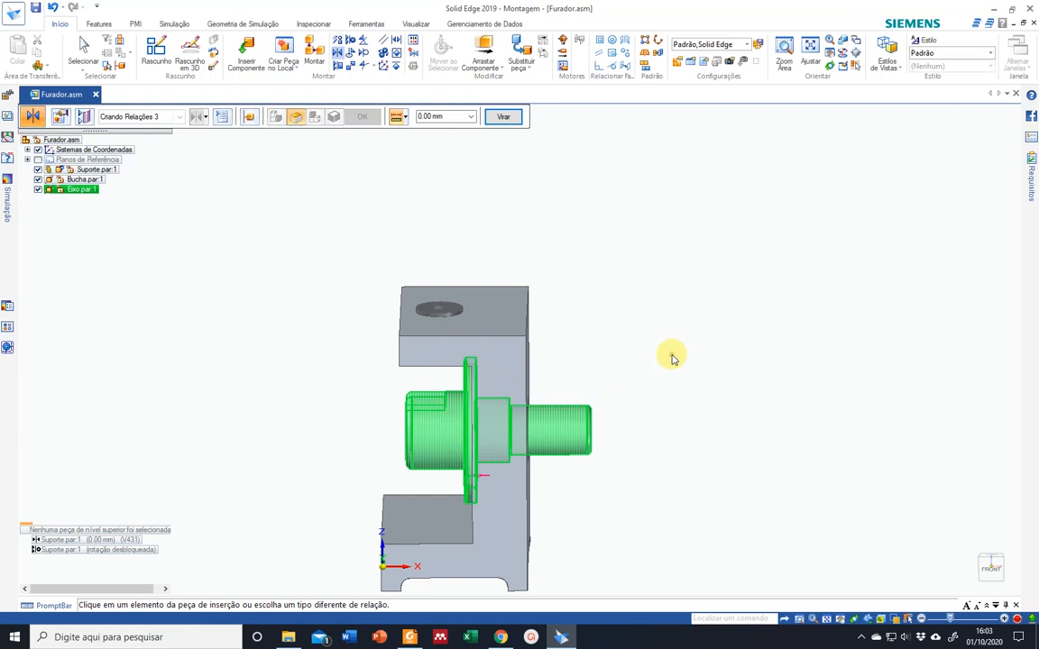
pyautogui.press('Escape')
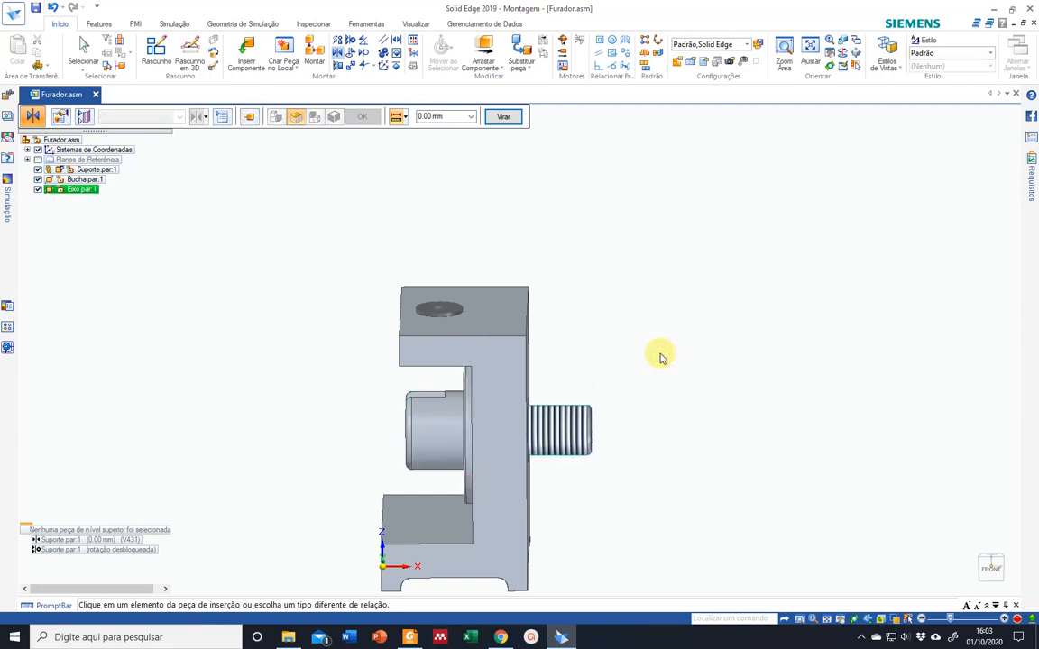
pyautogui.press('Escape')
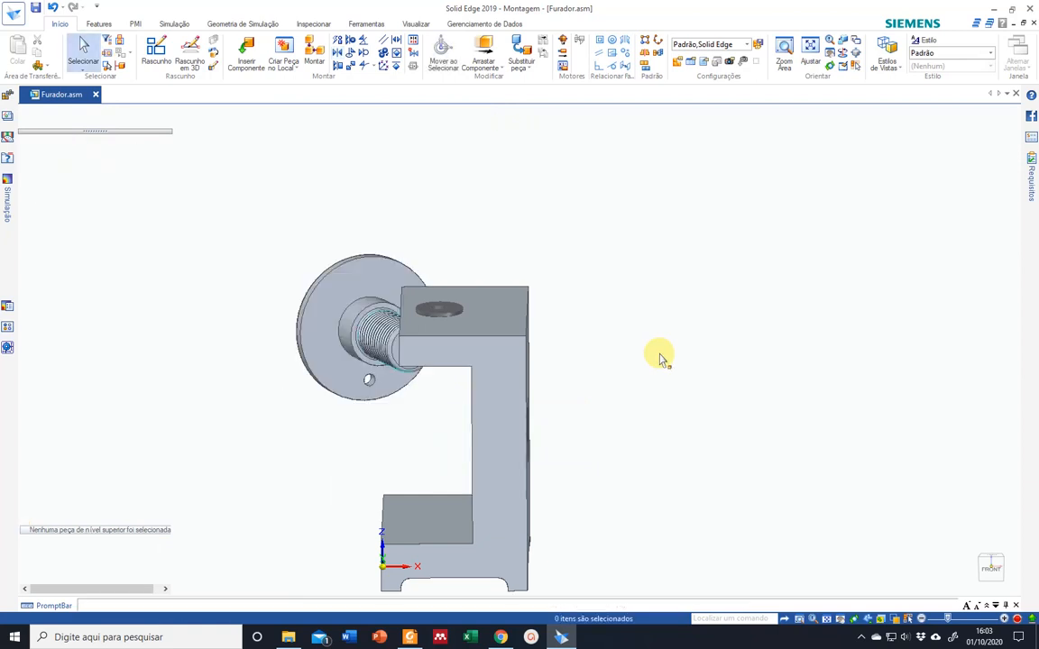
# Step: Delete the unpositioned Eixo part and insert it again from the parts library beside the support
pyautogui.click(328, 373)
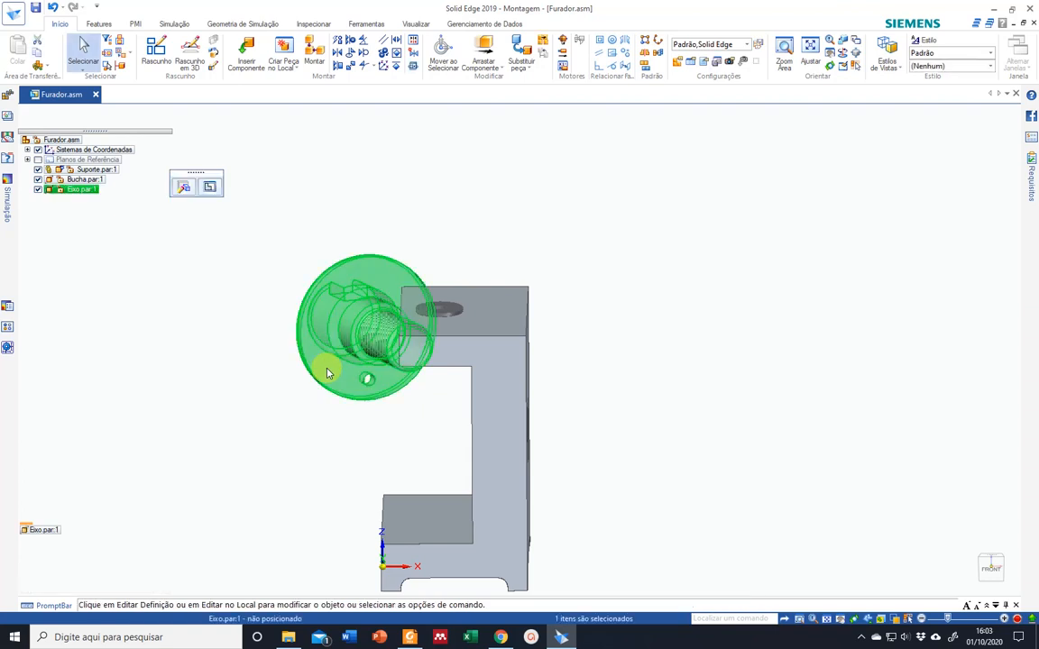
pyautogui.press('Delete')
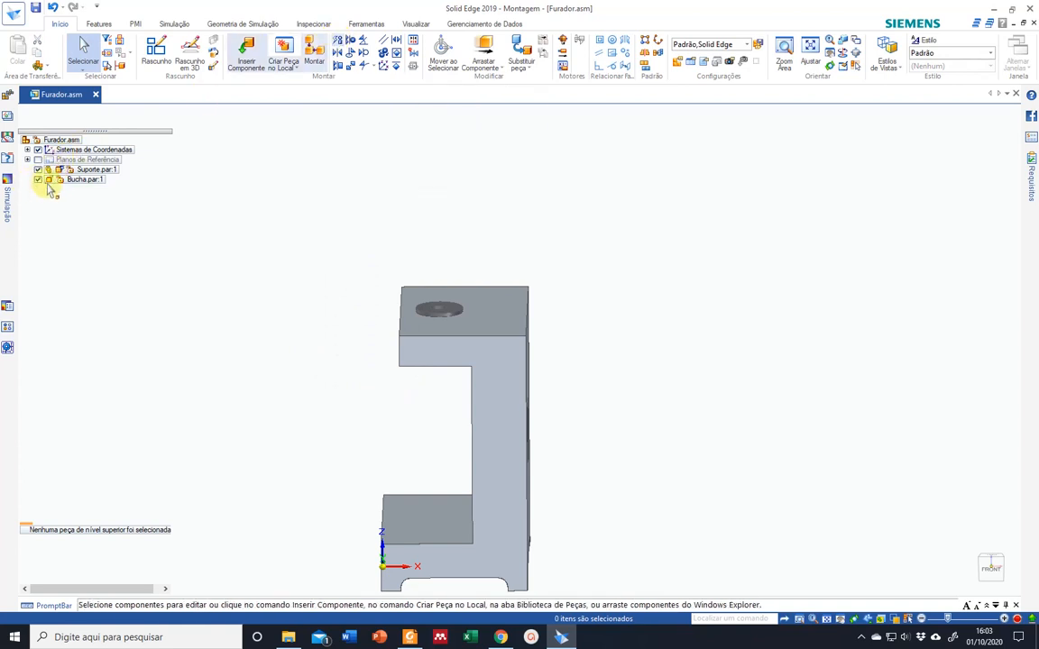
pyautogui.click(244, 52)
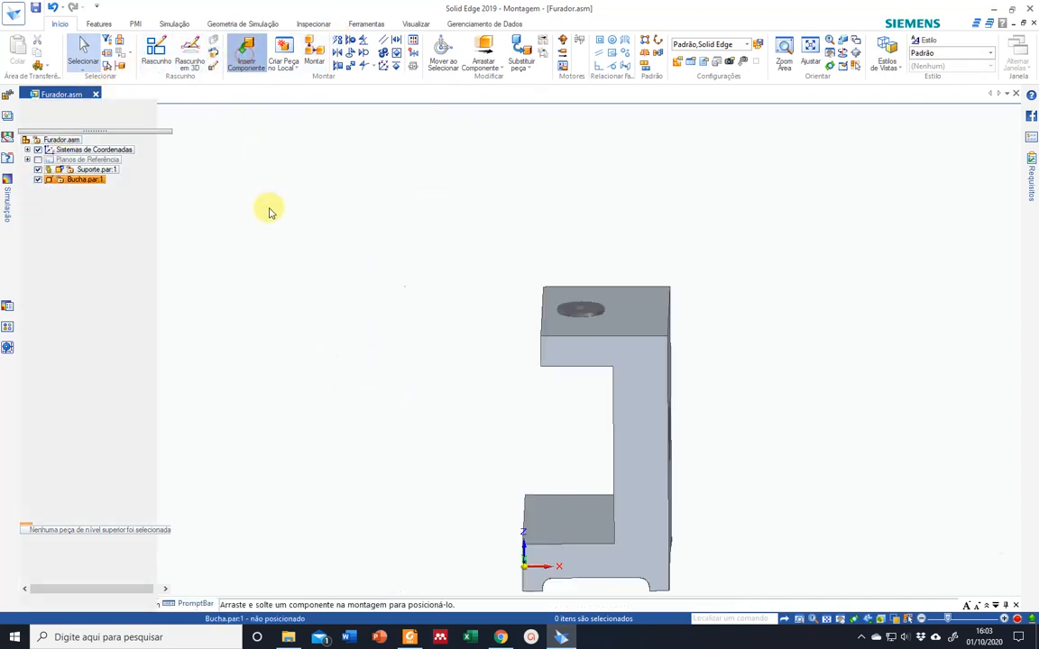
pyautogui.moveTo(36, 182); pyautogui.dragTo(566, 451)
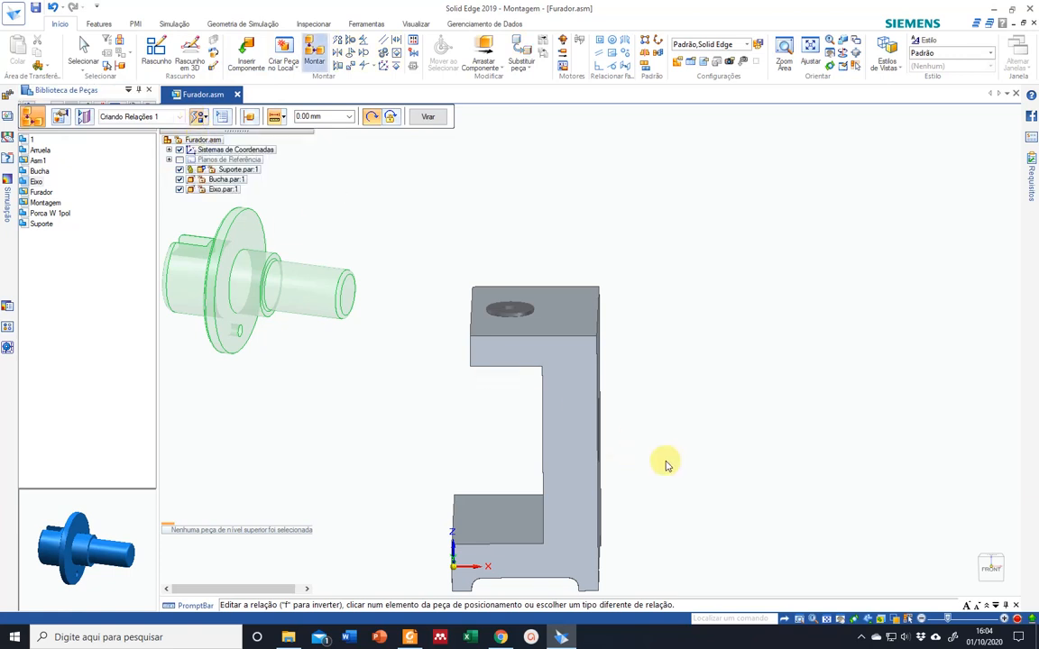
# Step: Axially align the shaft's cylindrical shoulder with the large through hole in the support's vertical wall, leaving rotation unlocked
pyautogui.moveTo(686, 451); pyautogui.dragTo(695, 428, button='middle')
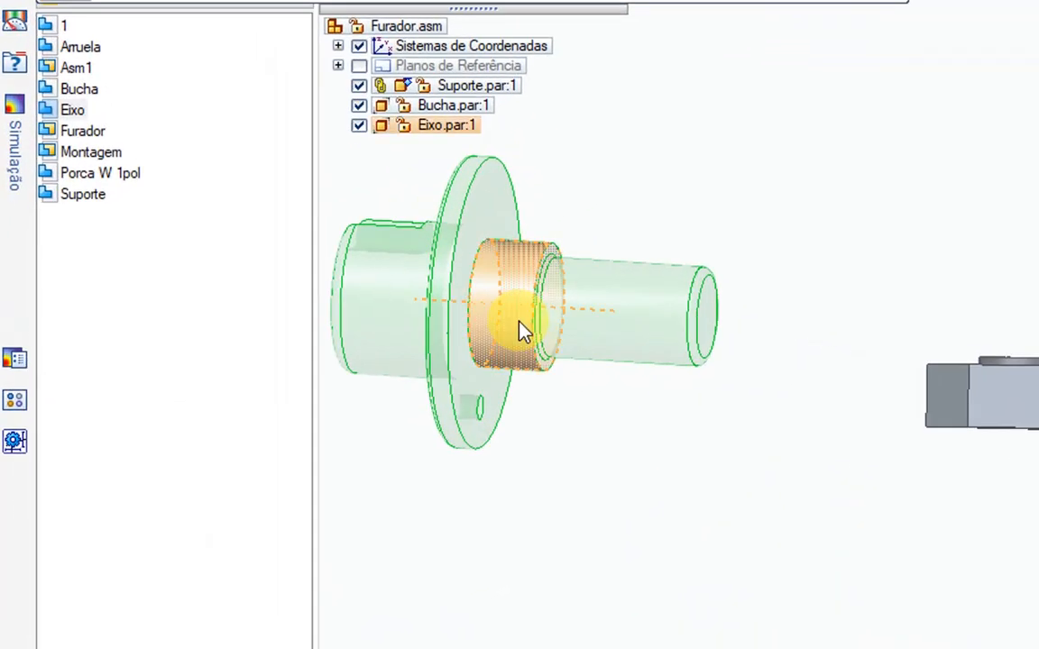
pyautogui.click(520, 323)
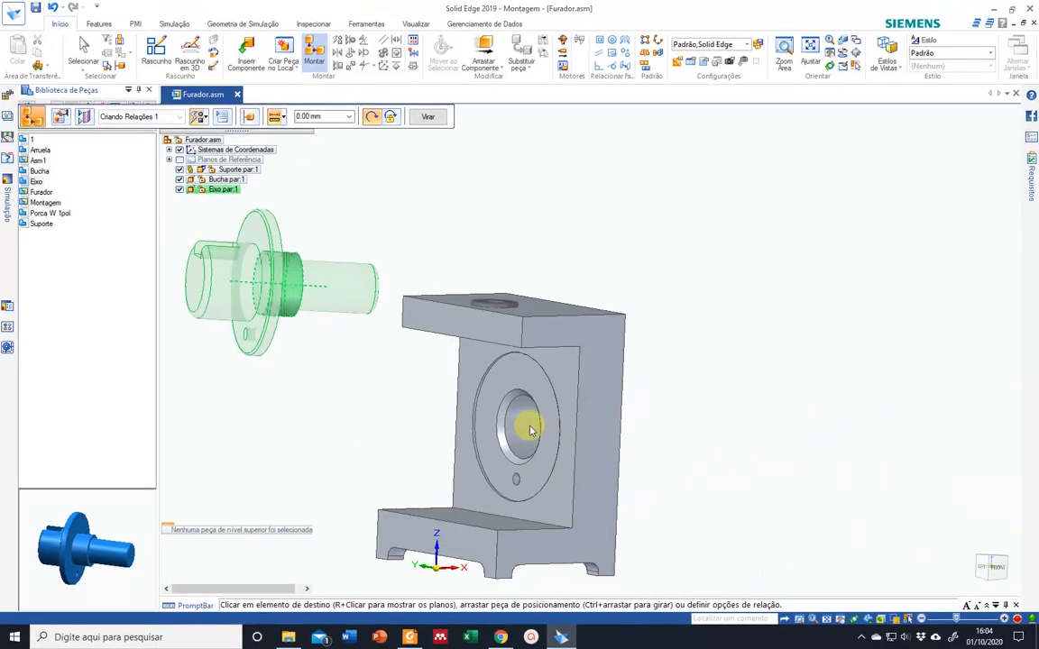
pyautogui.click(511, 423)
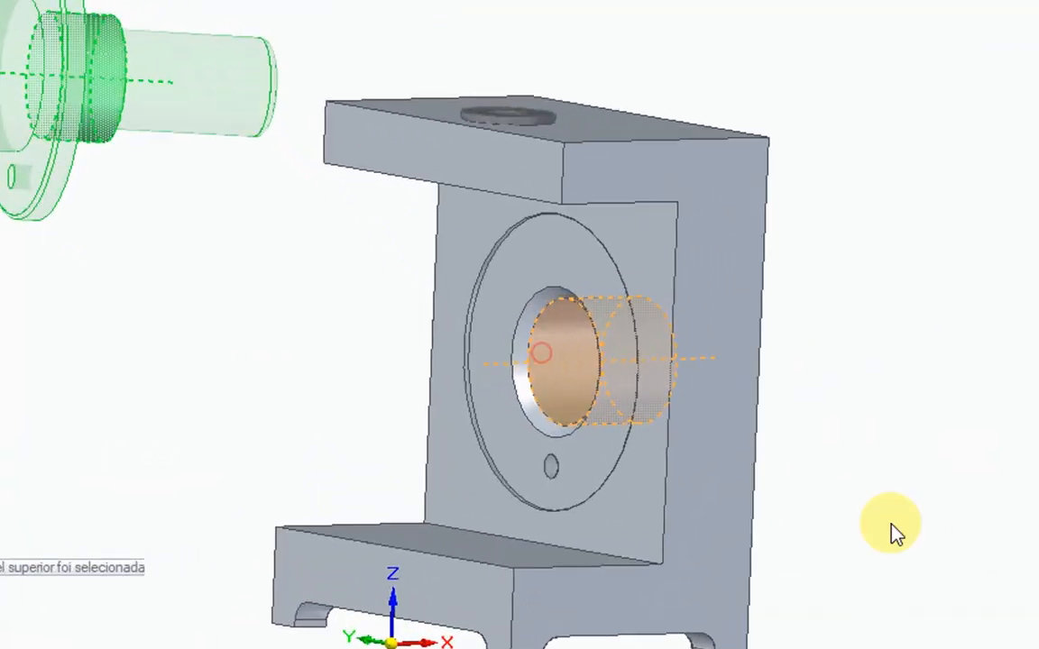
pyautogui.click(978, 490)
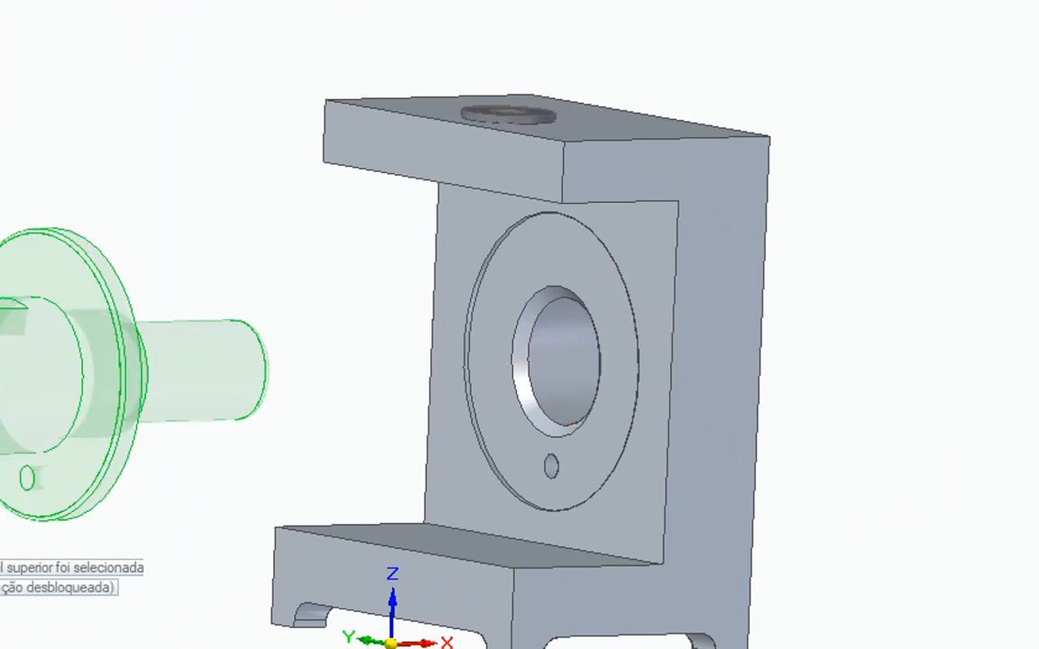
# Step: Mate the shaft's flange face on the thread side with the support's circular recess face at 0 mm offset
pyautogui.moveTo(815, 126); pyautogui.dragTo(600, 174)
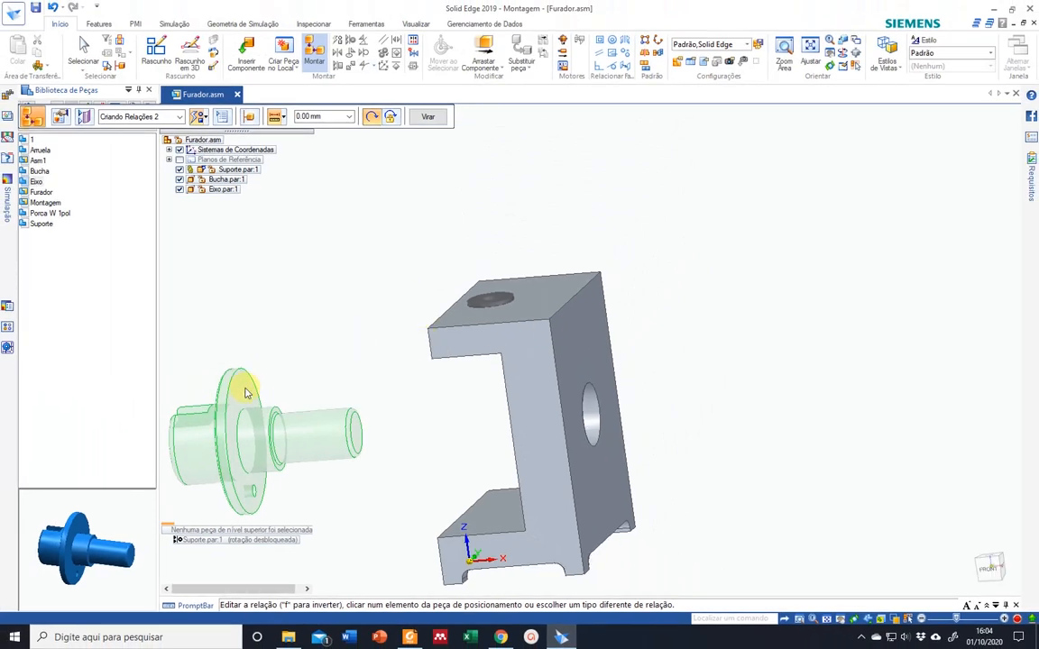
pyautogui.click(242, 394)
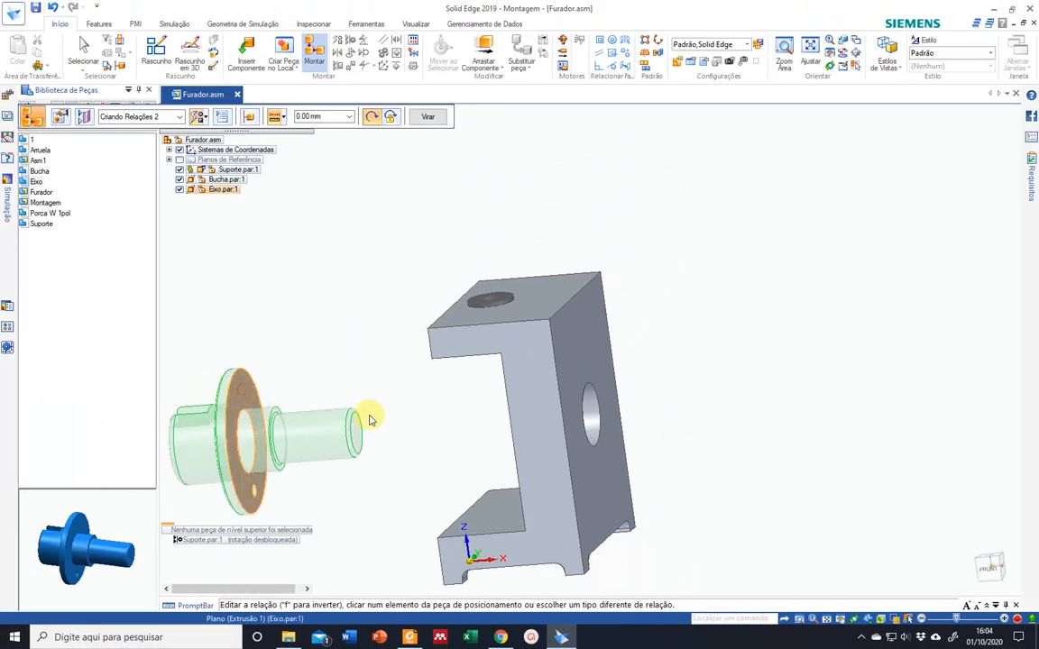
pyautogui.moveTo(797, 431); pyautogui.dragTo(839, 425, button='middle')
pyautogui.click(503, 372)
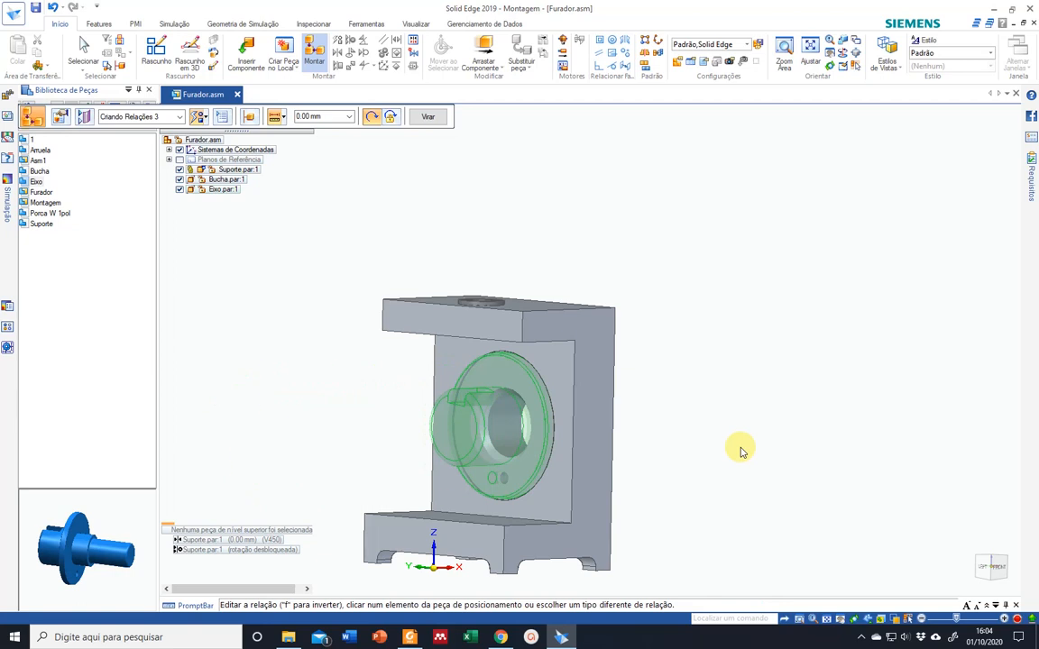
# Step: Axially align the small hole in the shaft's flange with the small pin hole in the support to fix the shaft's rotation
pyautogui.scroll(5, 482, 494)
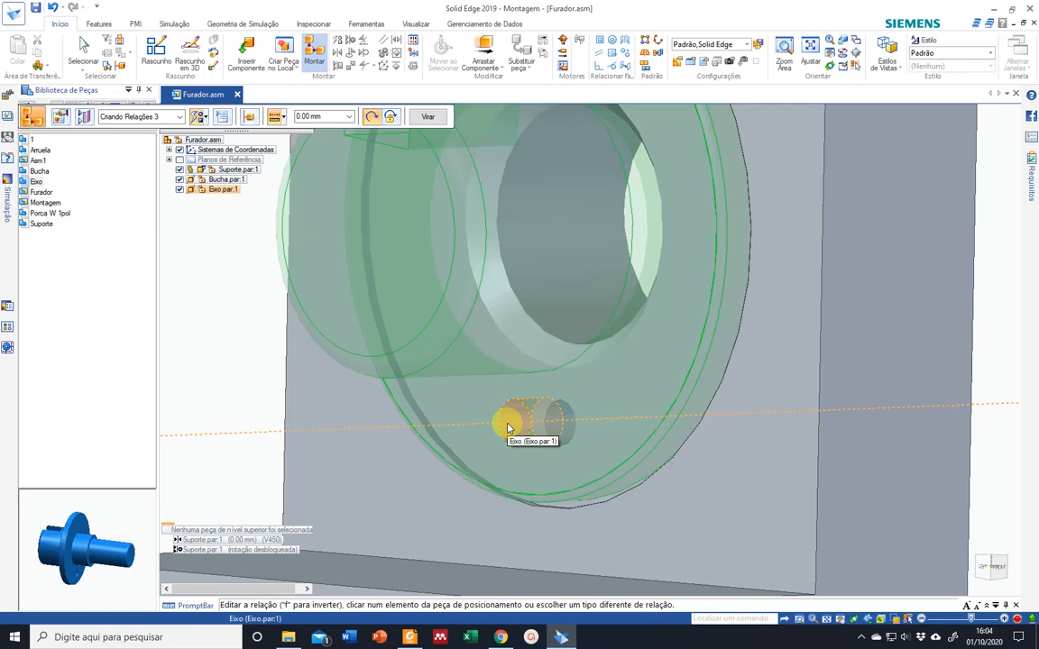
pyautogui.click(508, 427)
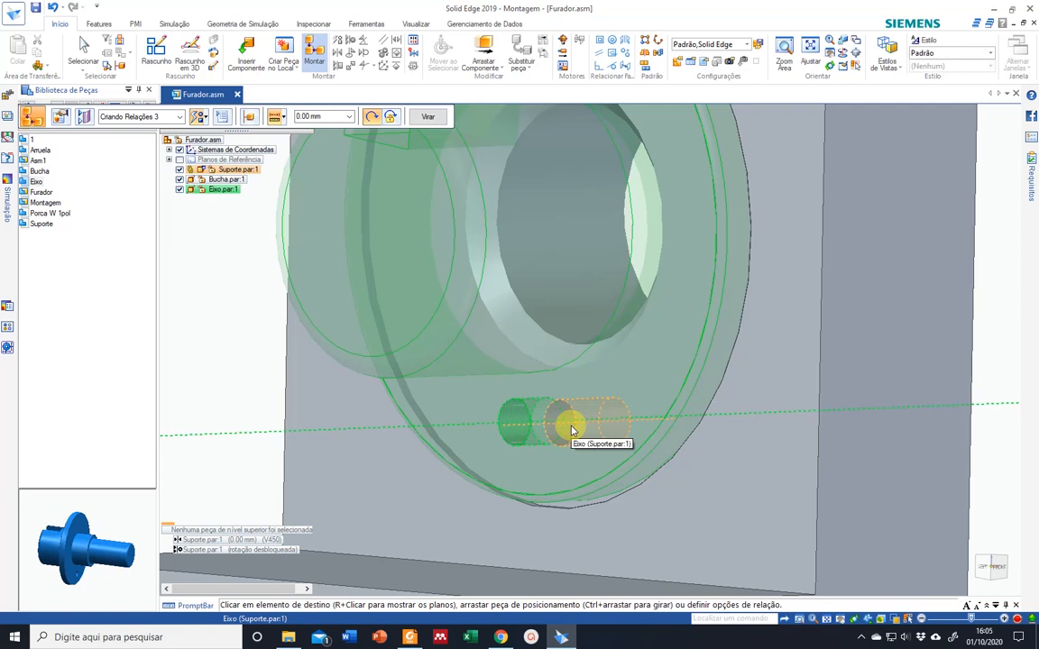
pyautogui.click(570, 430)
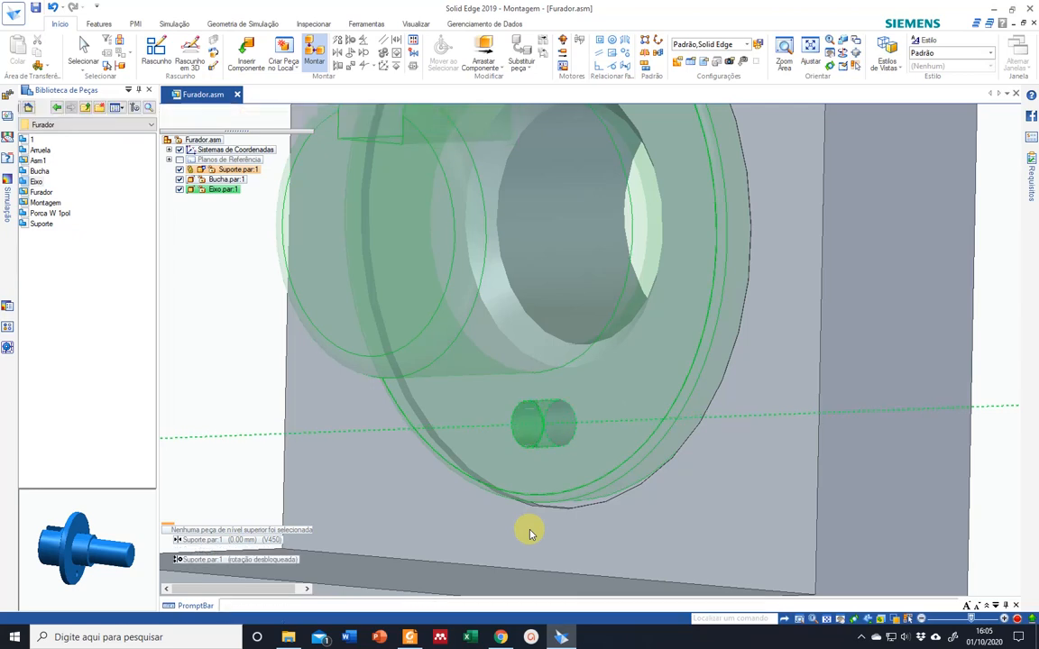
pyautogui.scroll(-3, 484, 461)
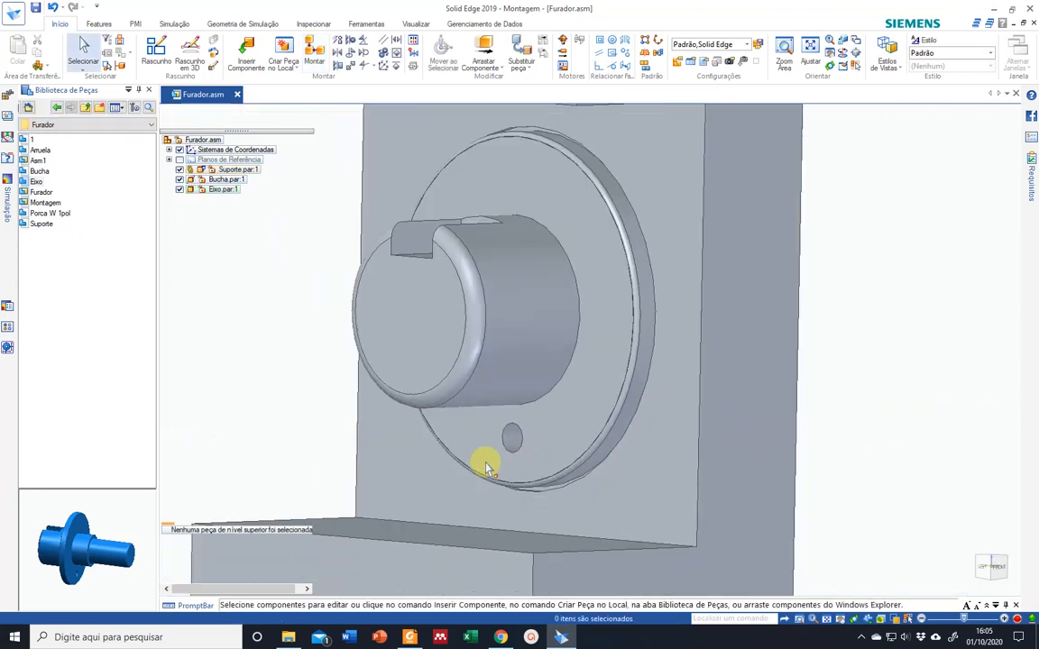
pyautogui.moveTo(598, 429); pyautogui.dragTo(494, 456, button='middle')
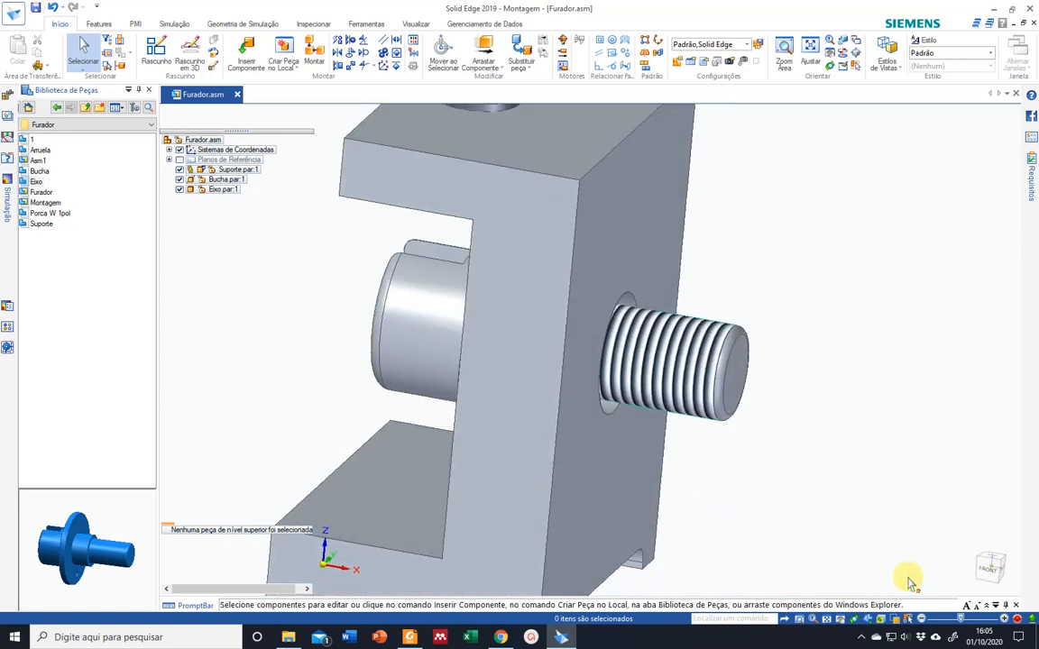
# Step: Insert the Arruela washer from the parts library and axially align its hole with the shaft's threaded end
pyautogui.click(992, 567)
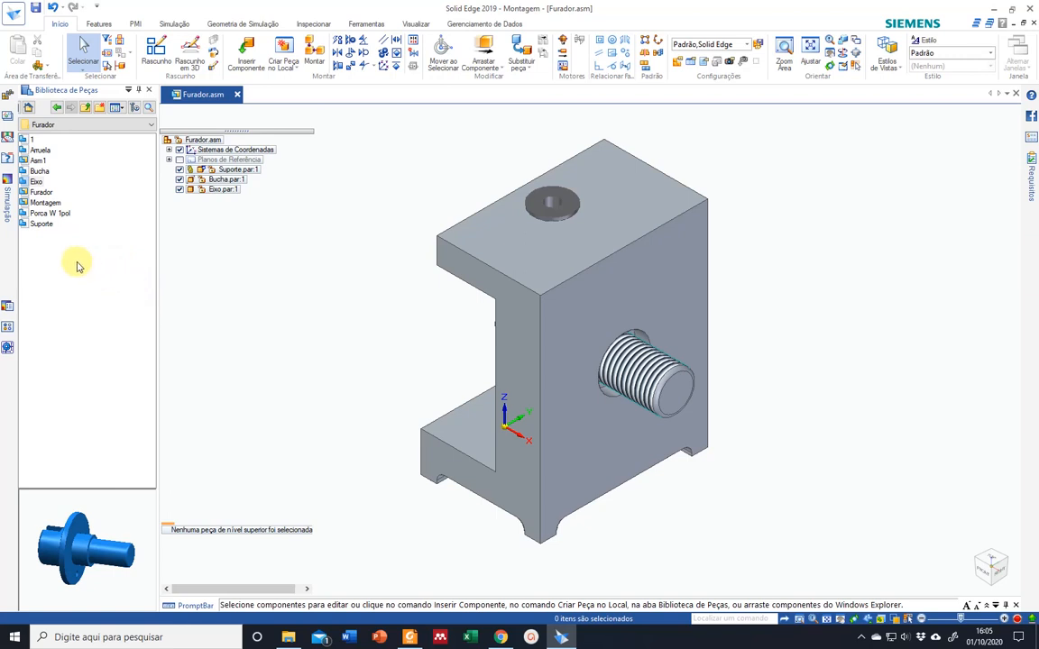
pyautogui.click(41, 149)
pyautogui.moveTo(43, 150); pyautogui.dragTo(321, 406)
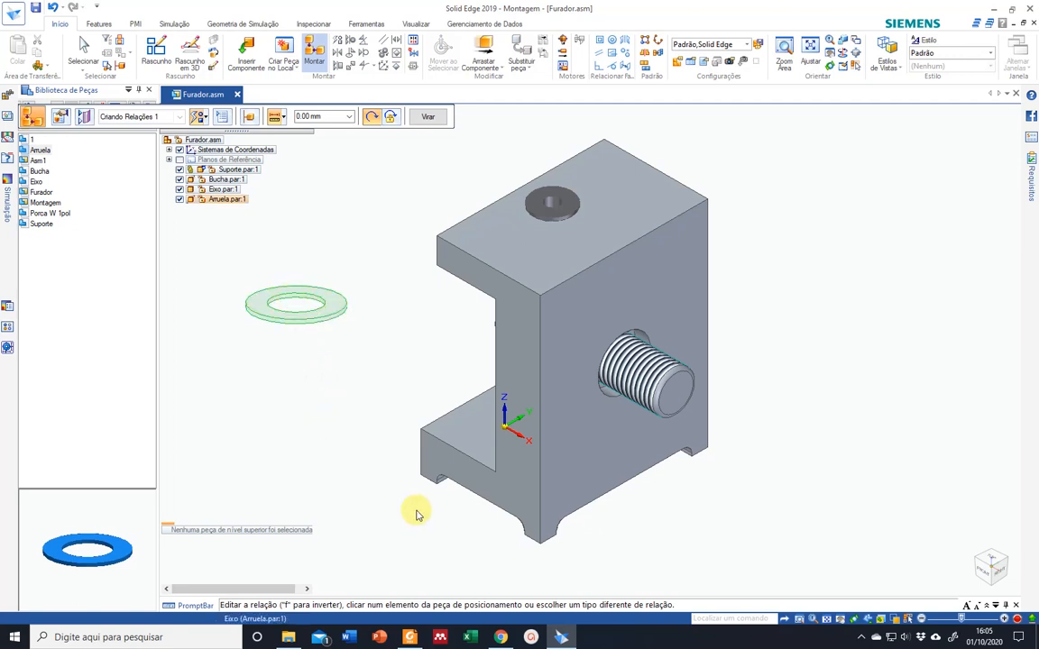
pyautogui.click(644, 388)
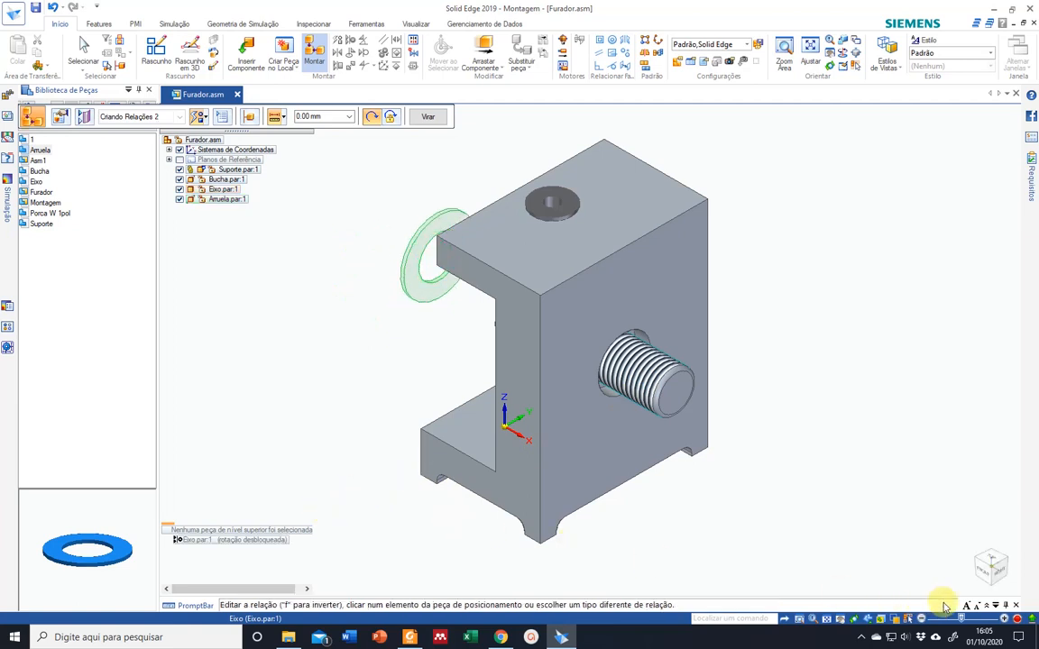
# Step: Mate the washer's flat face against the support's outer wall face around the threaded end at 0 mm offset, and finish its placement
pyautogui.click(980, 564)
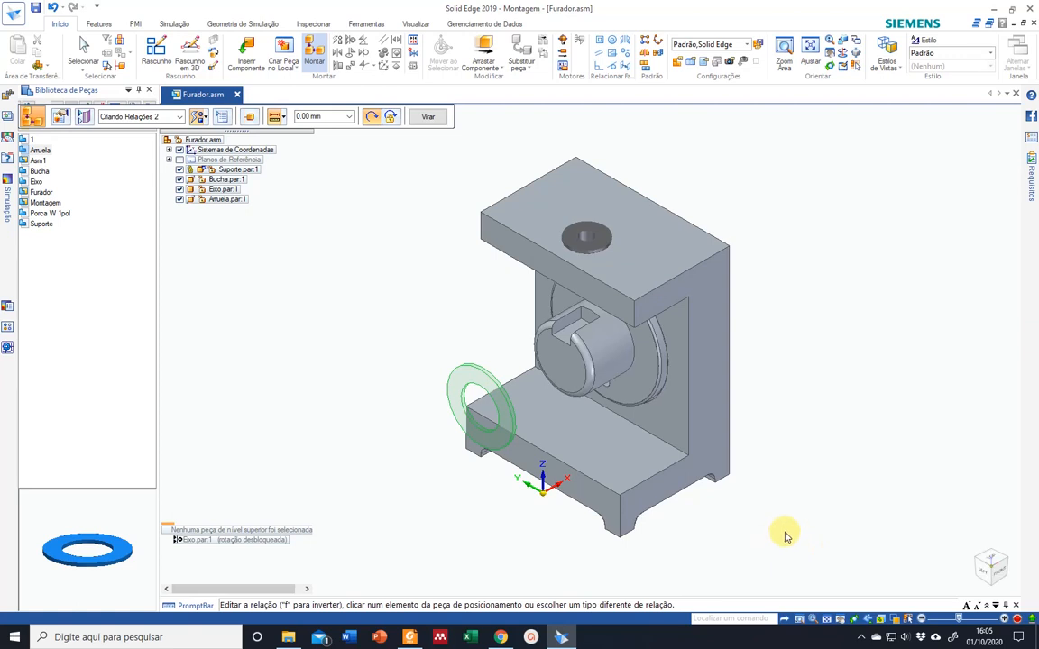
pyautogui.moveTo(781, 504); pyautogui.dragTo(770, 492, button='middle')
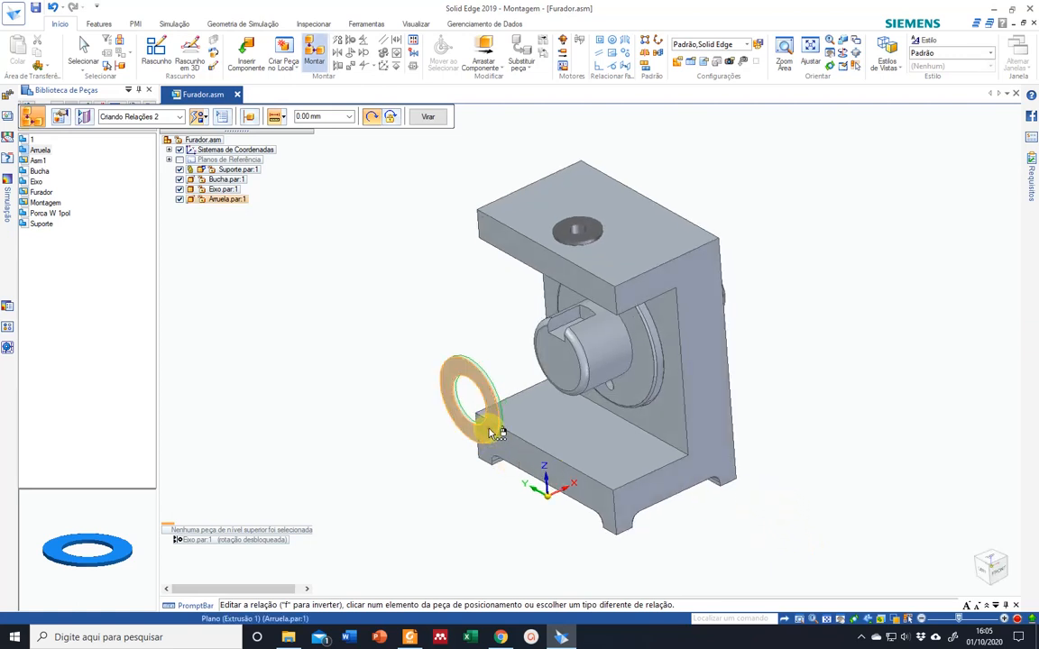
pyautogui.click(558, 480)
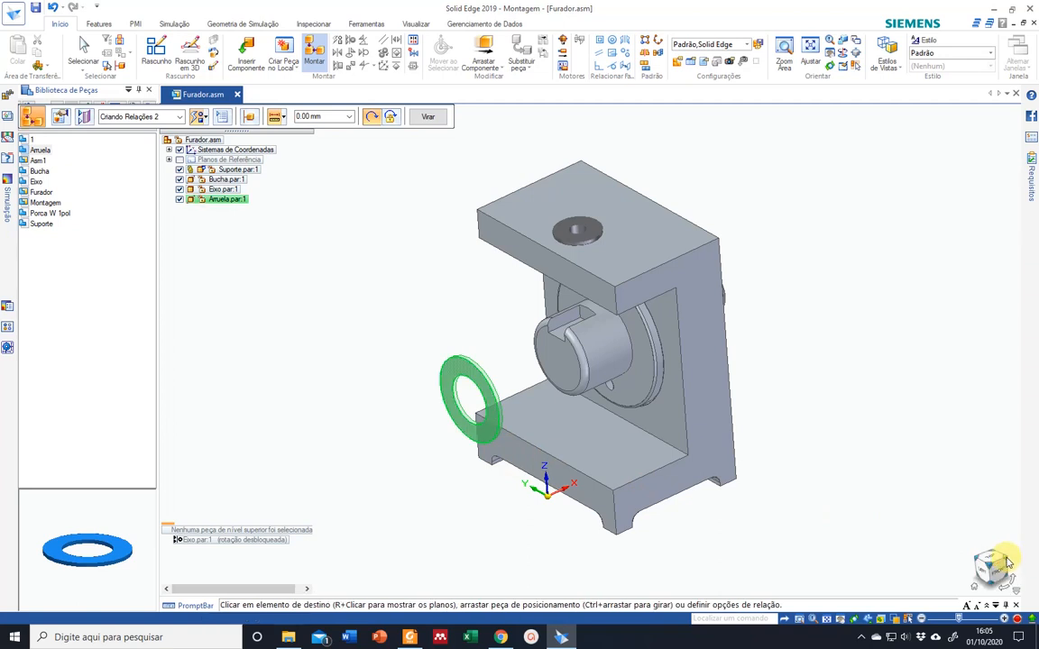
pyautogui.click(1007, 564)
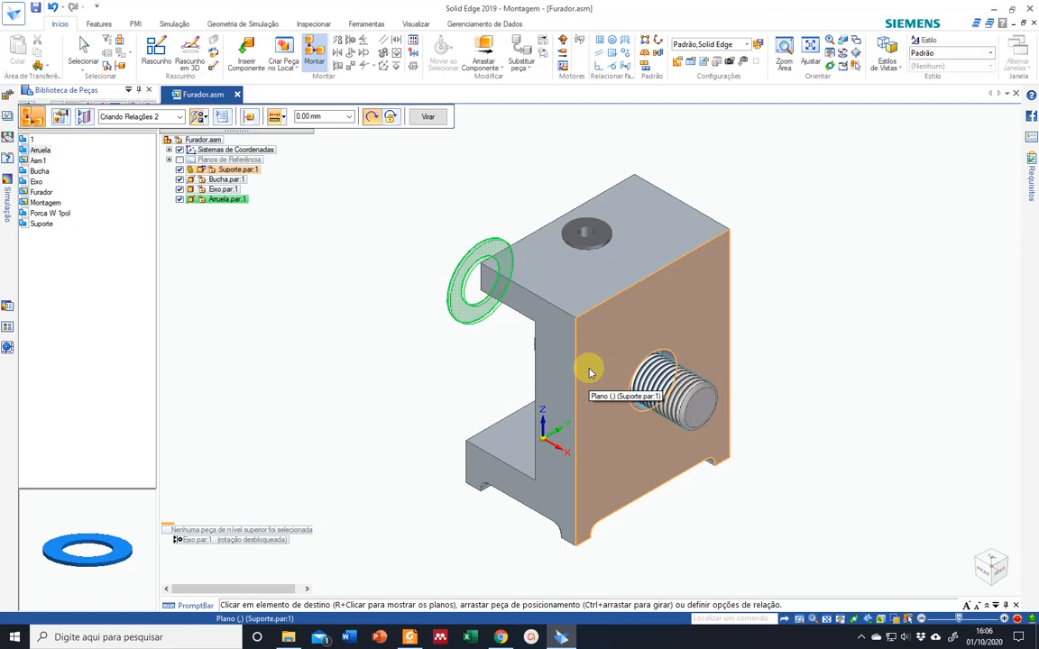
pyautogui.click(587, 373)
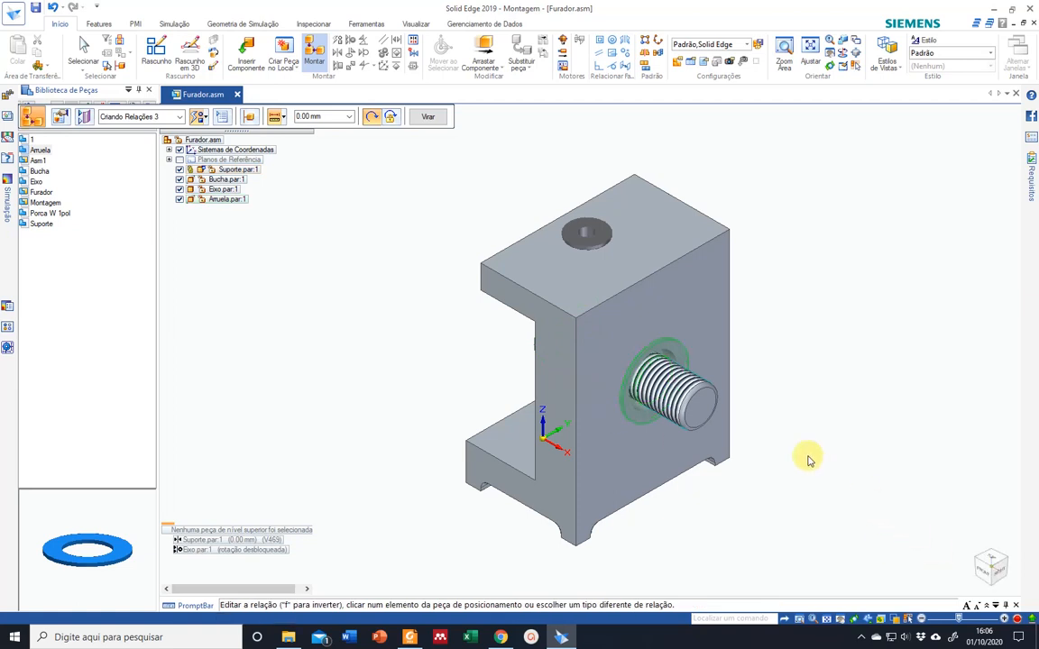
pyautogui.press('Escape')
pyautogui.moveTo(691, 430); pyautogui.dragTo(748, 402, button='middle')
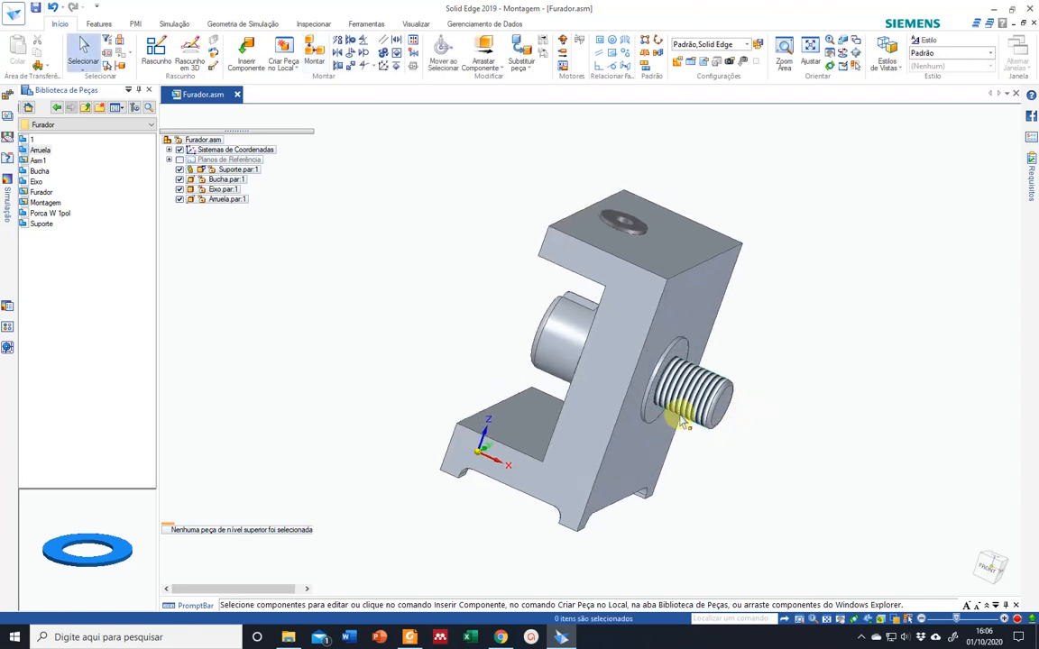
# Step: Open the shaft part for in-place editing, return to the assembly, and review the shaft's assembly relations
pyautogui.click(227, 189)
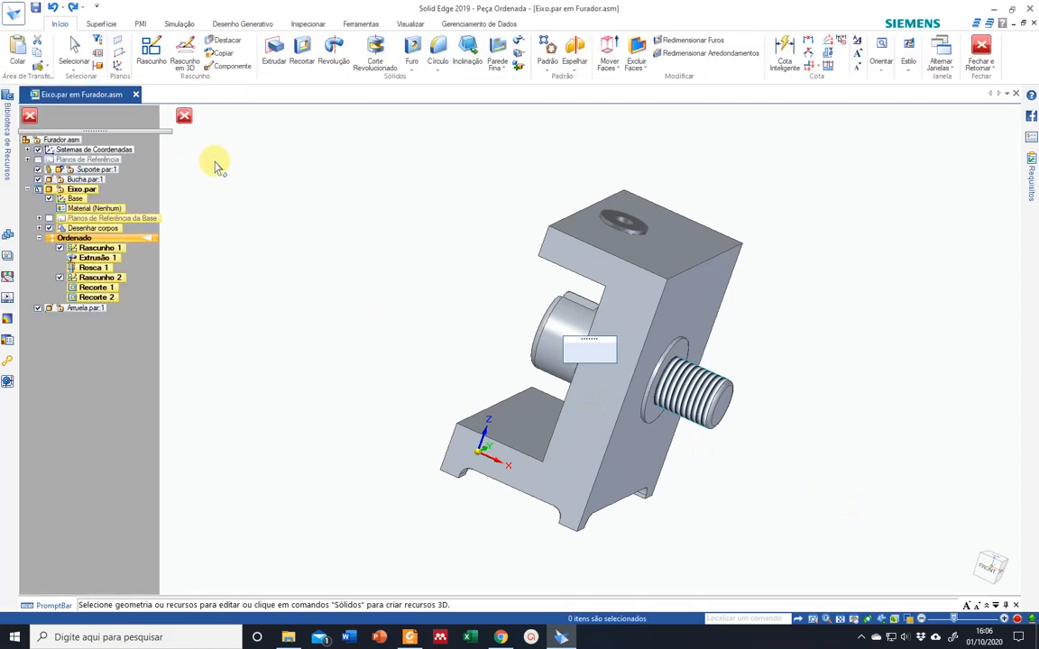
pyautogui.click(185, 116)
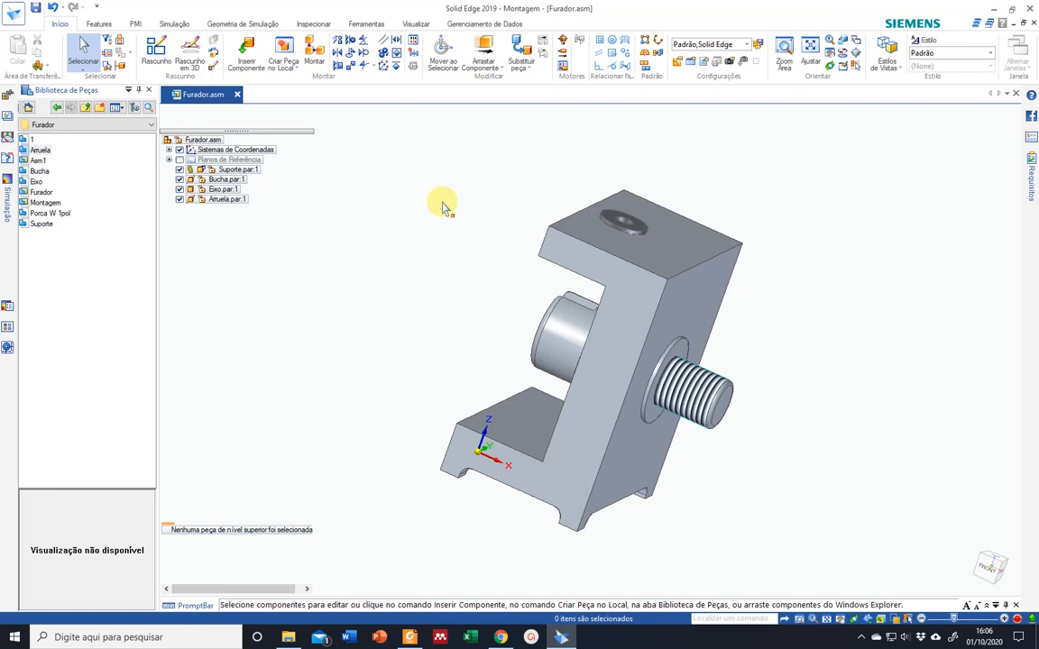
pyautogui.click(224, 190)
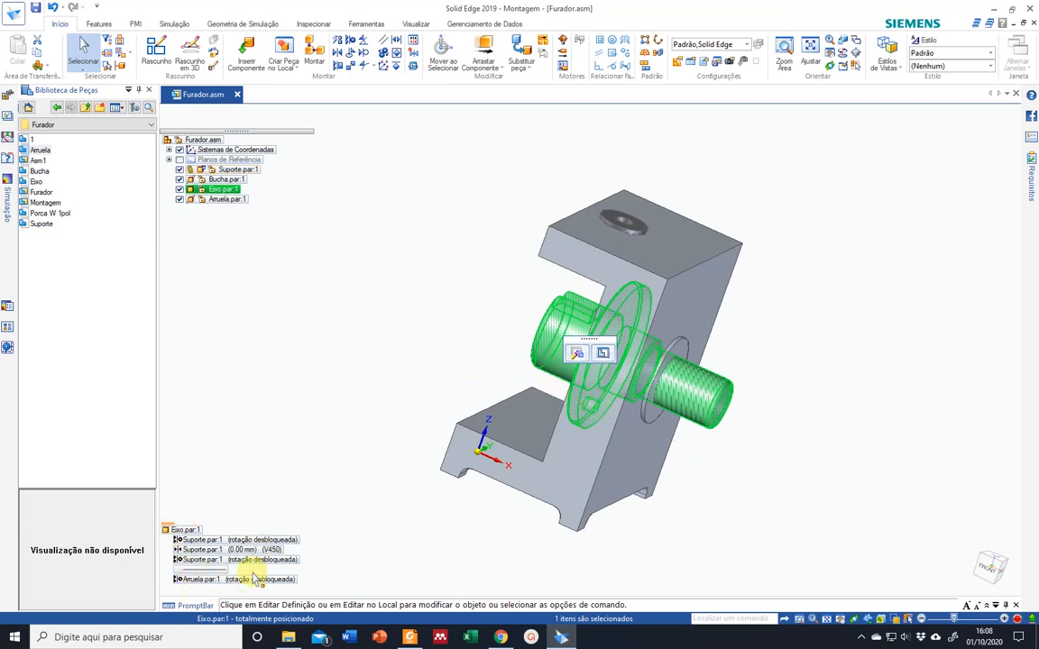
pyautogui.click(338, 489)
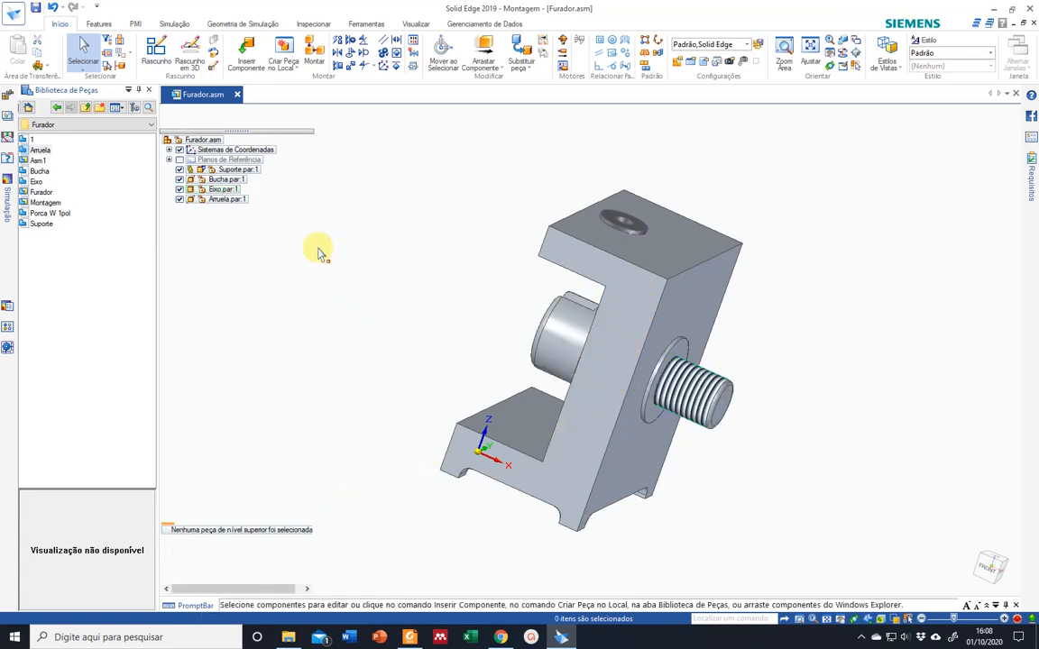
# Step: Try deleting the washer's mate relation with the support, undo the deletion, and review the washer's relations
pyautogui.click(223, 200)
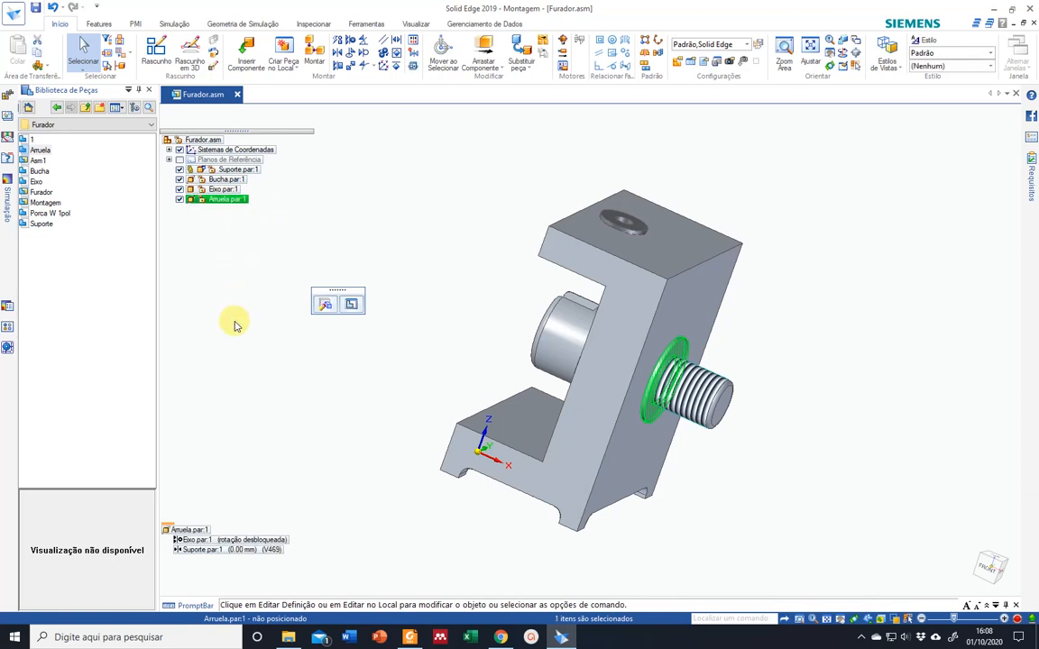
pyautogui.click(204, 549)
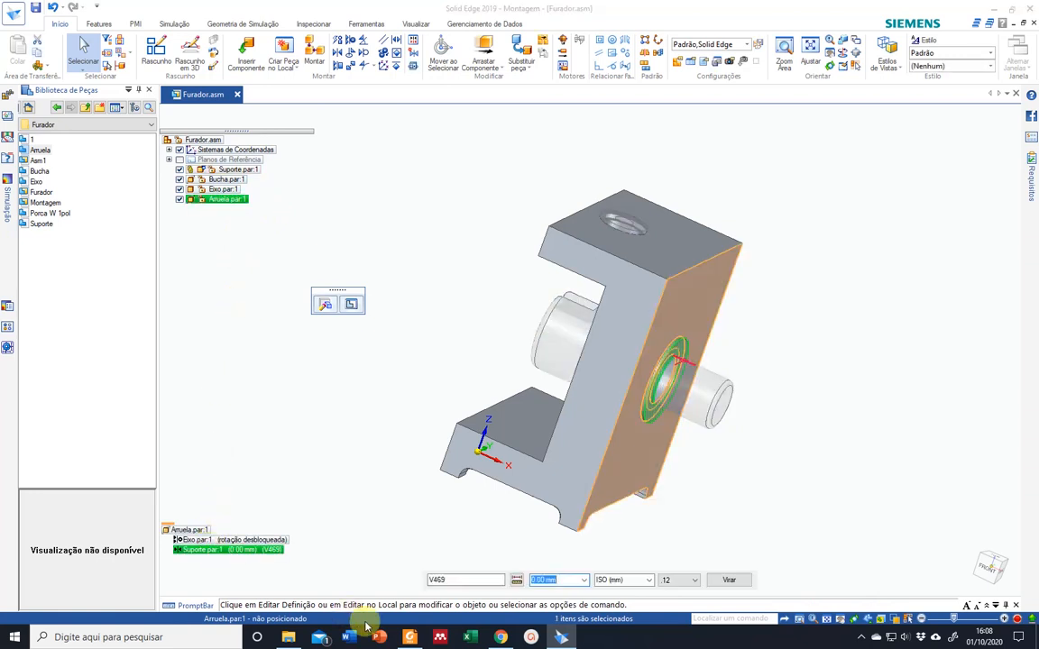
pyautogui.press('Delete')
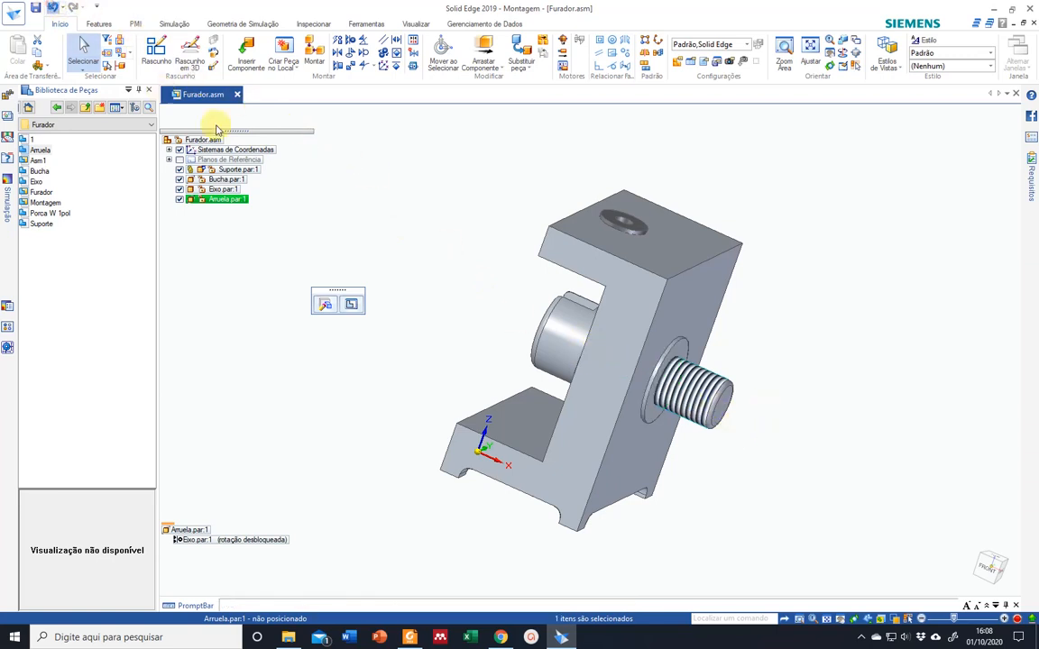
pyautogui.click(585, 390)
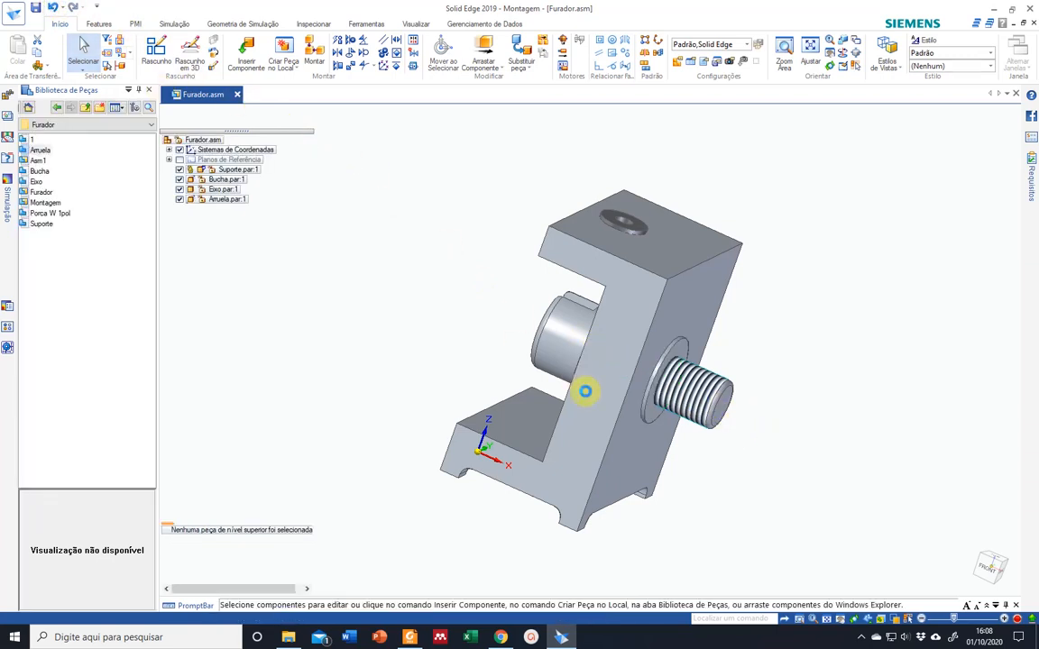
pyautogui.click(336, 374)
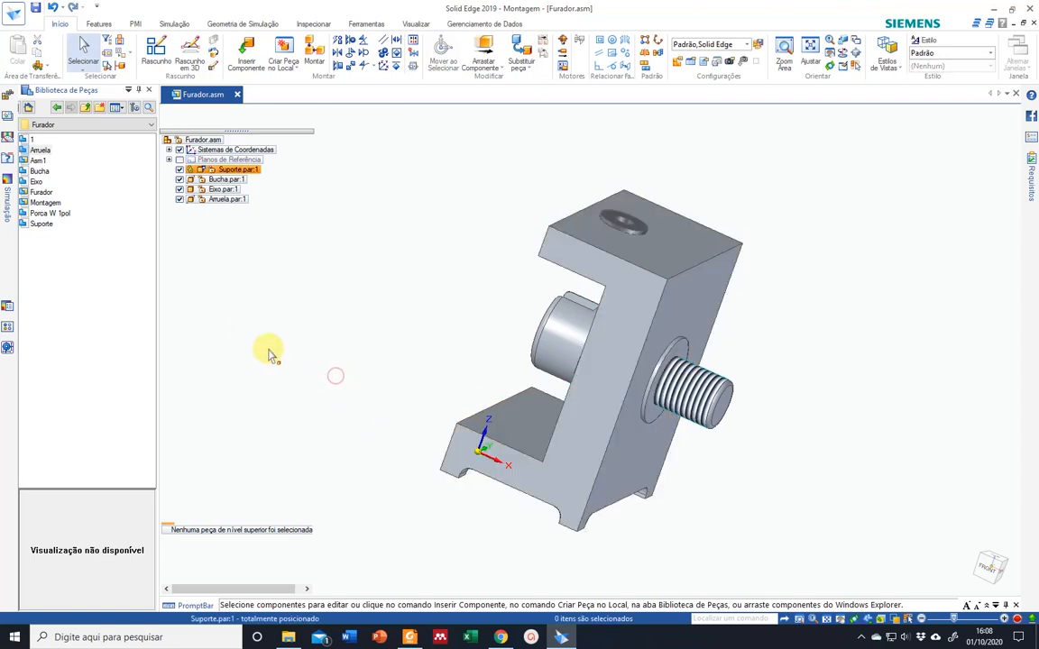
pyautogui.click(228, 200)
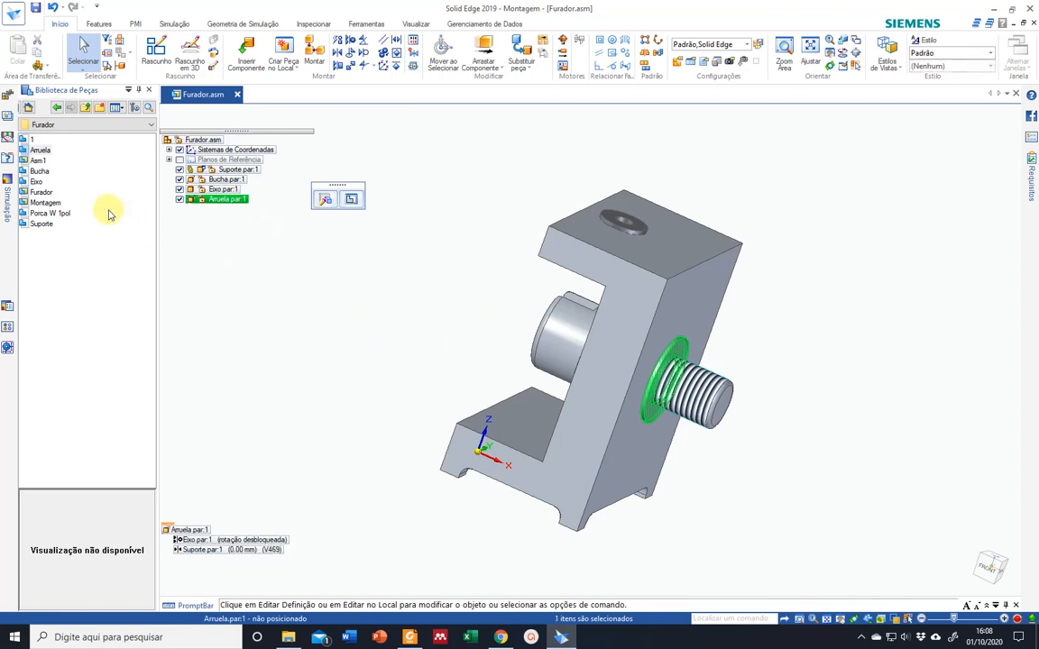
pyautogui.click(289, 330)
# Step: Insert the Porca W 1pol nut from the parts library, axially align it with the shaft's threaded end and relate its flat face to the washer at 0 mm
pyautogui.click(58, 215)
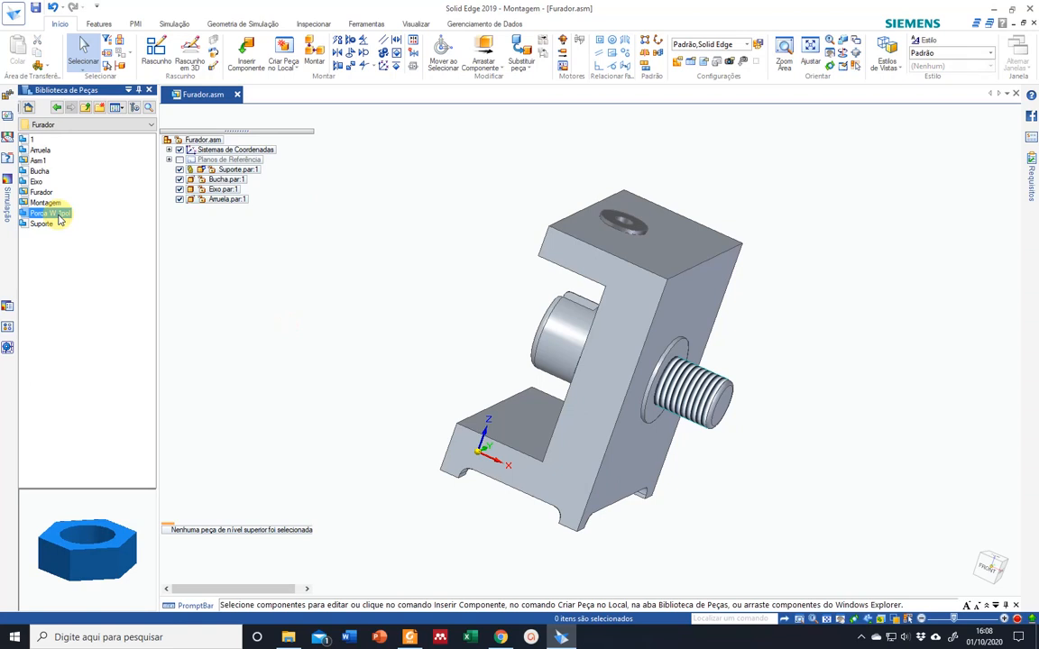
pyautogui.moveTo(60, 219); pyautogui.dragTo(350, 467)
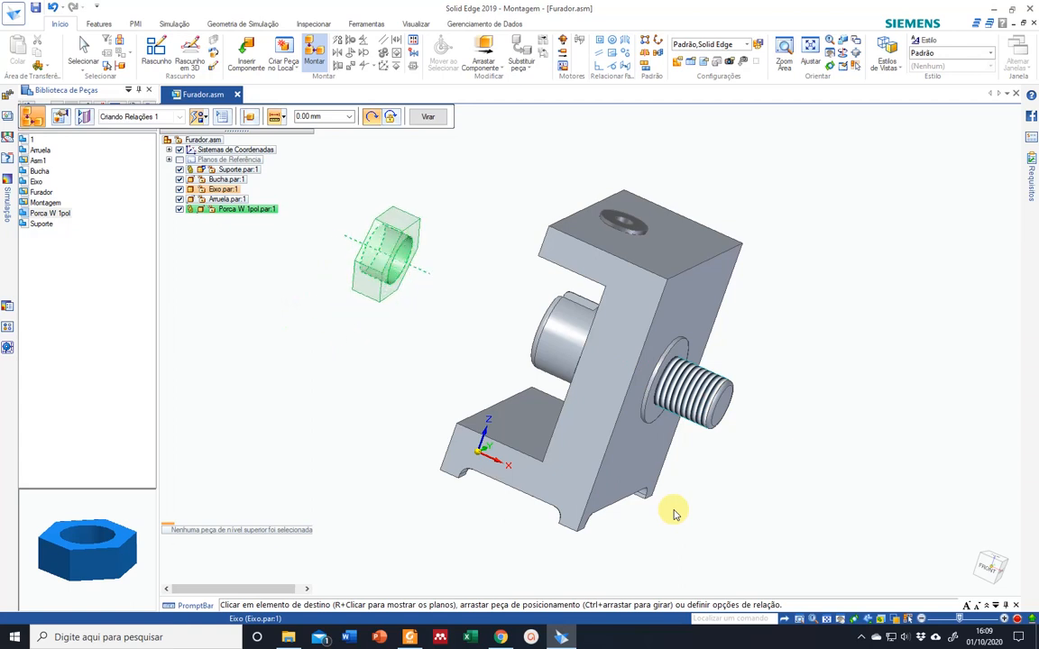
pyautogui.click(391, 296)
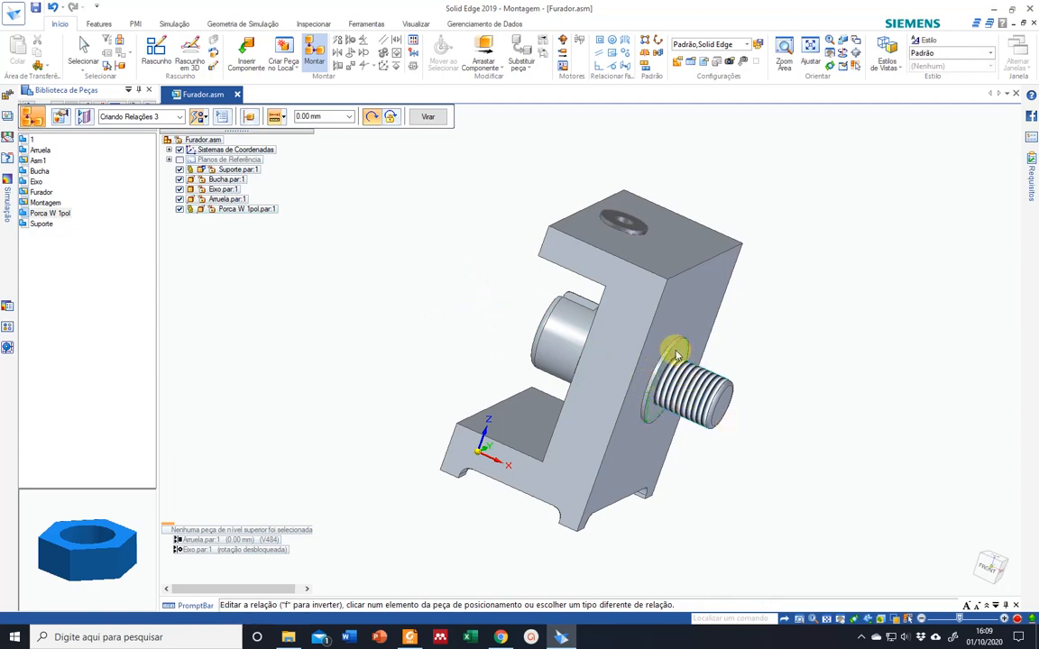
# Step: Flip the nut so it sits against the washer's outer face, finish its placement, and check the assembly from two opposite isometric views
pyautogui.click(426, 118)
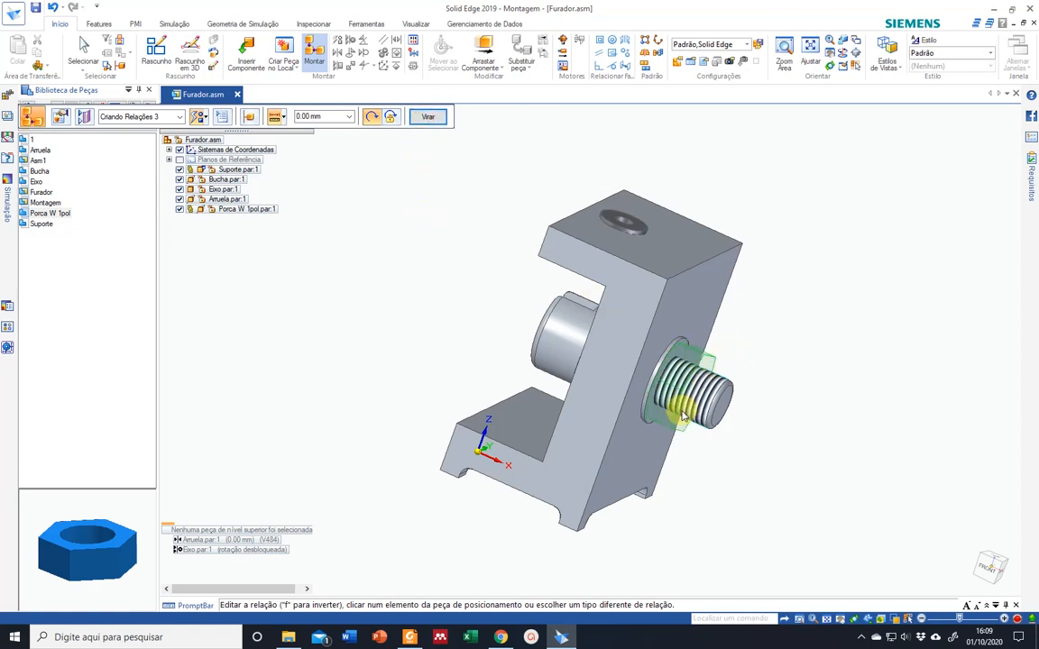
pyautogui.press('Escape')
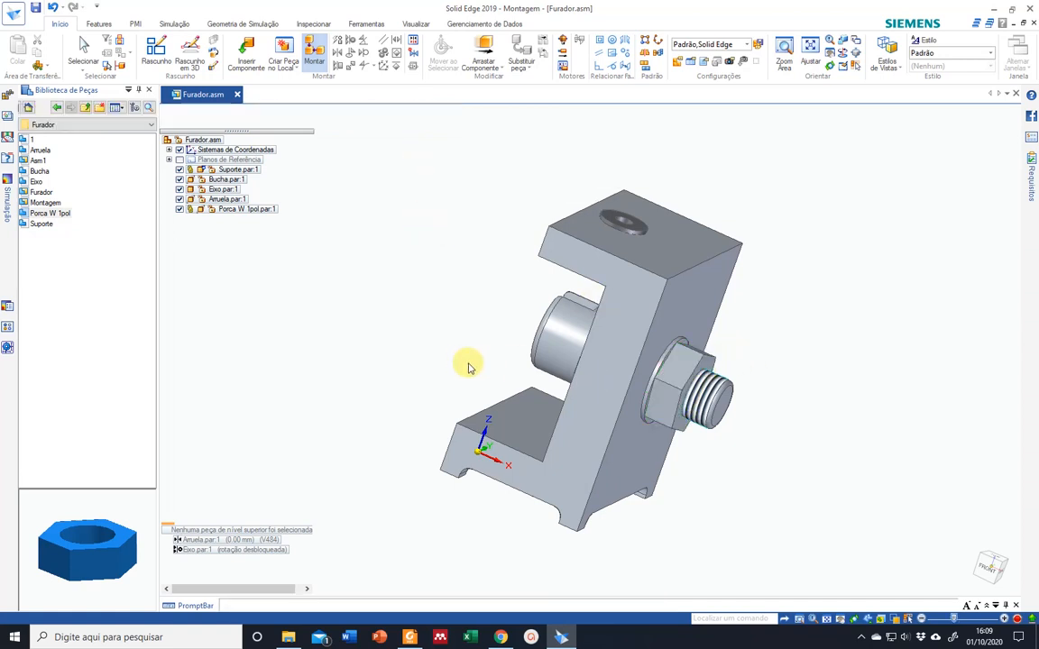
pyautogui.click(995, 561)
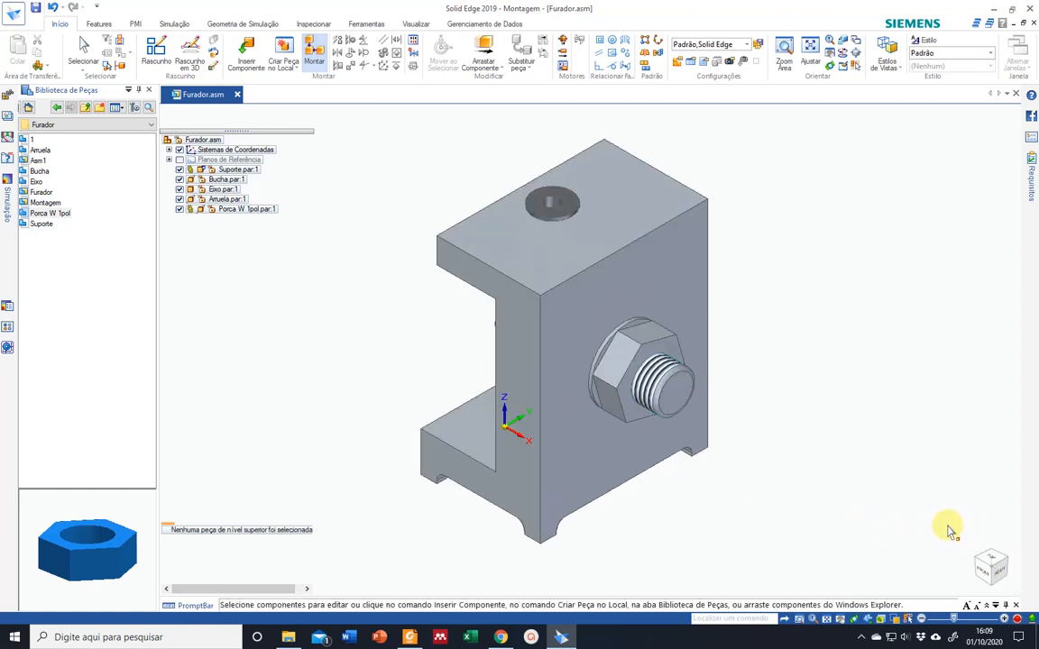
pyautogui.click(980, 562)
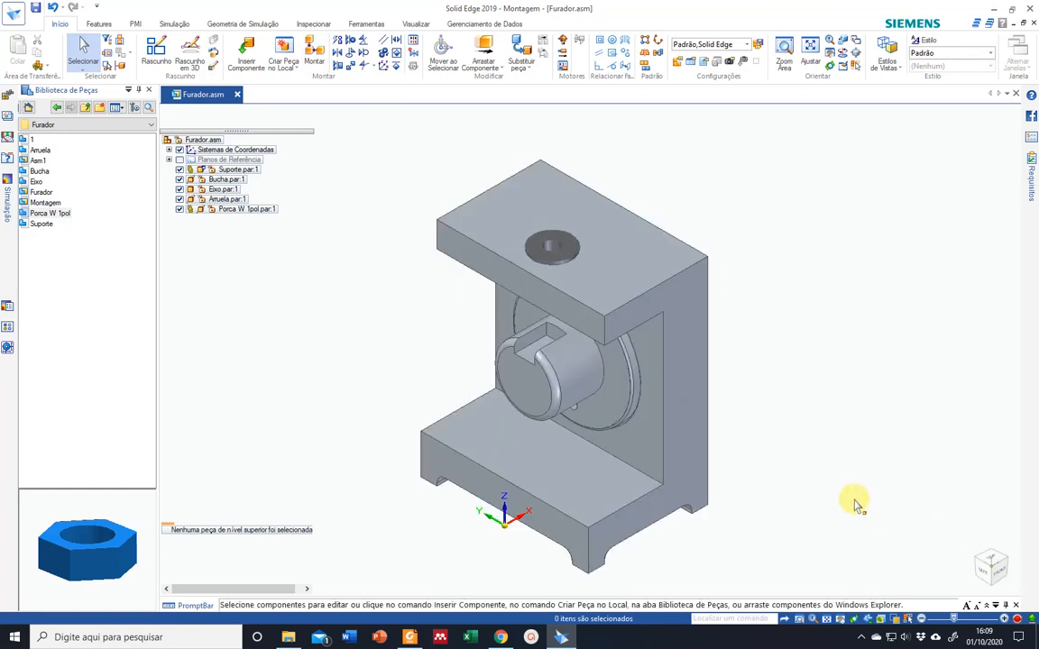